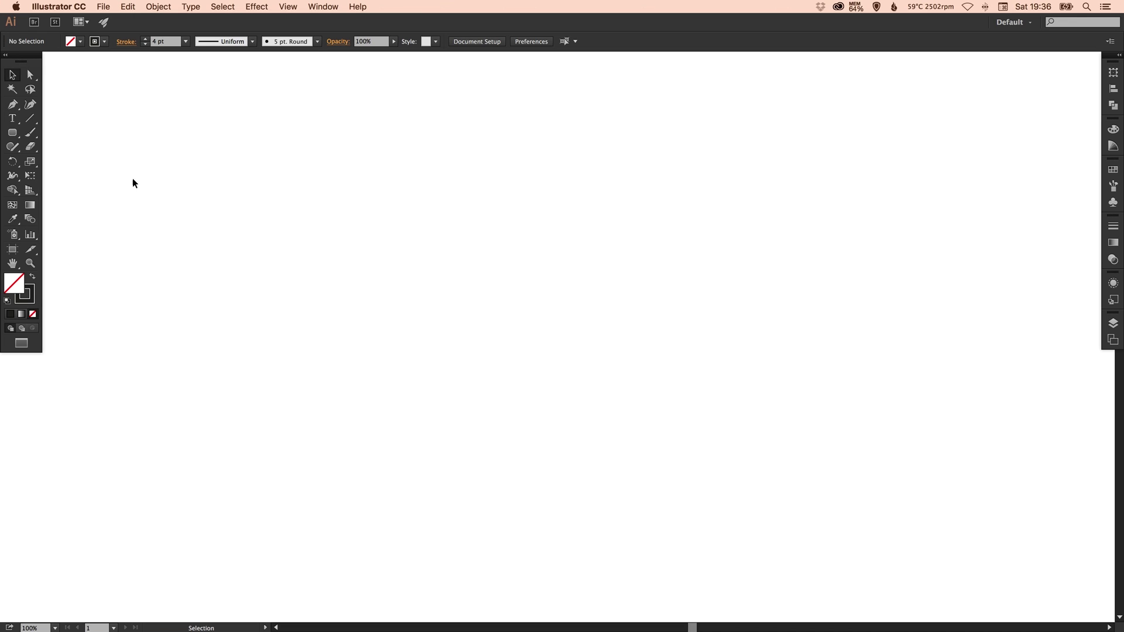
- Draw a 195 × 87 px rounded rectangle with a 200 px corner radius
left_click_drag(12, 132, 50, 151)
left_click(469, 275)
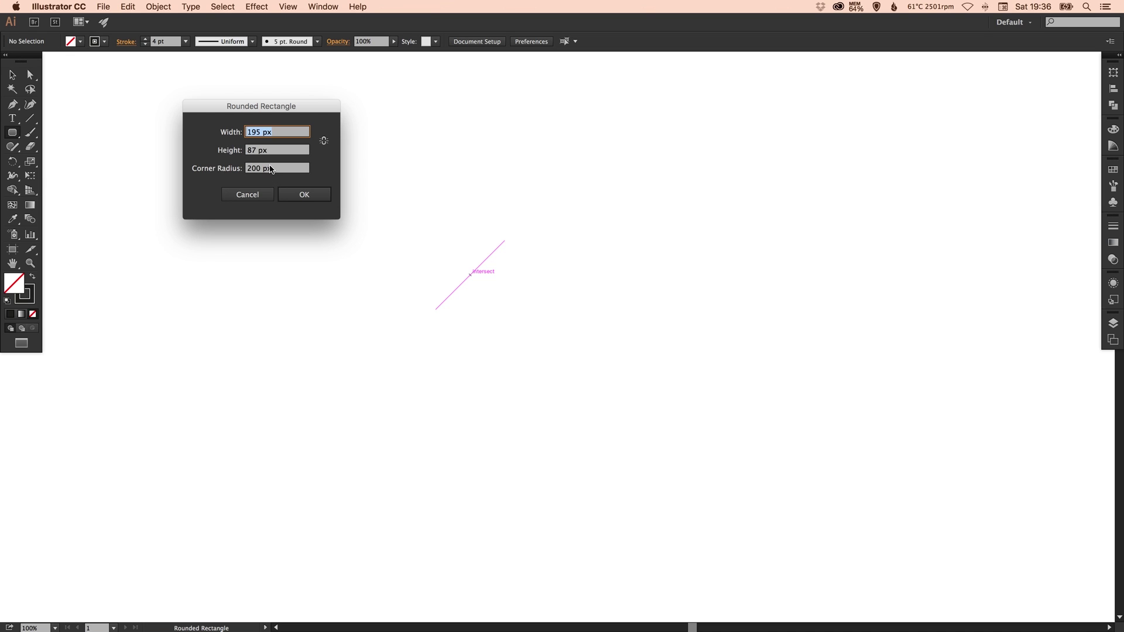
left_click(304, 194)
key("v")
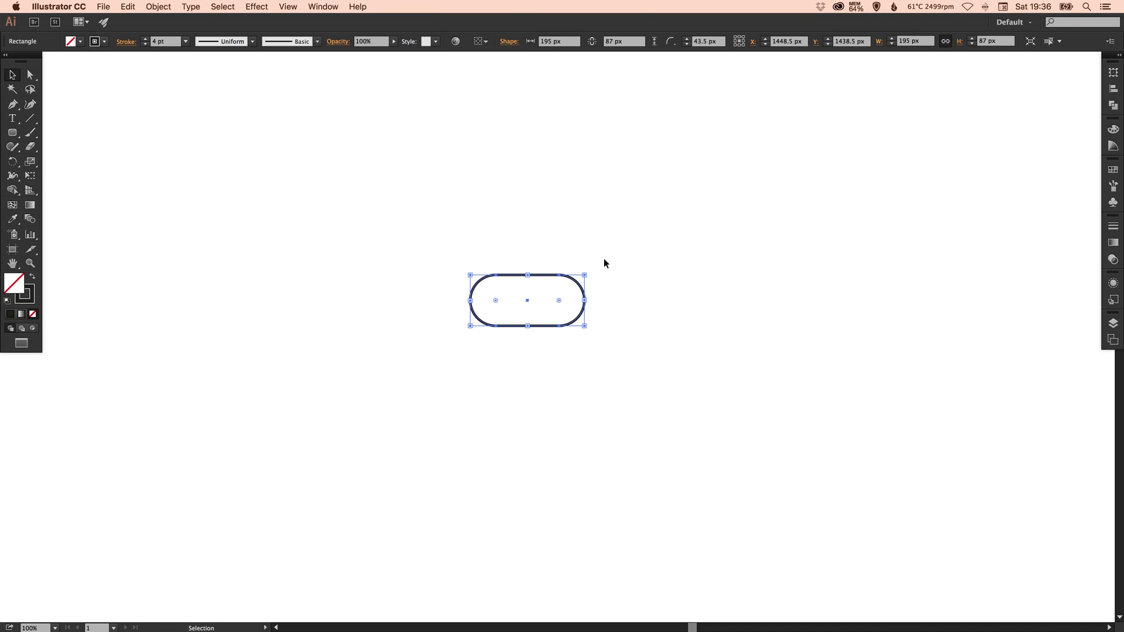
key("super+equal")
key("super+equal")
scroll(591, 198, "up", 5)
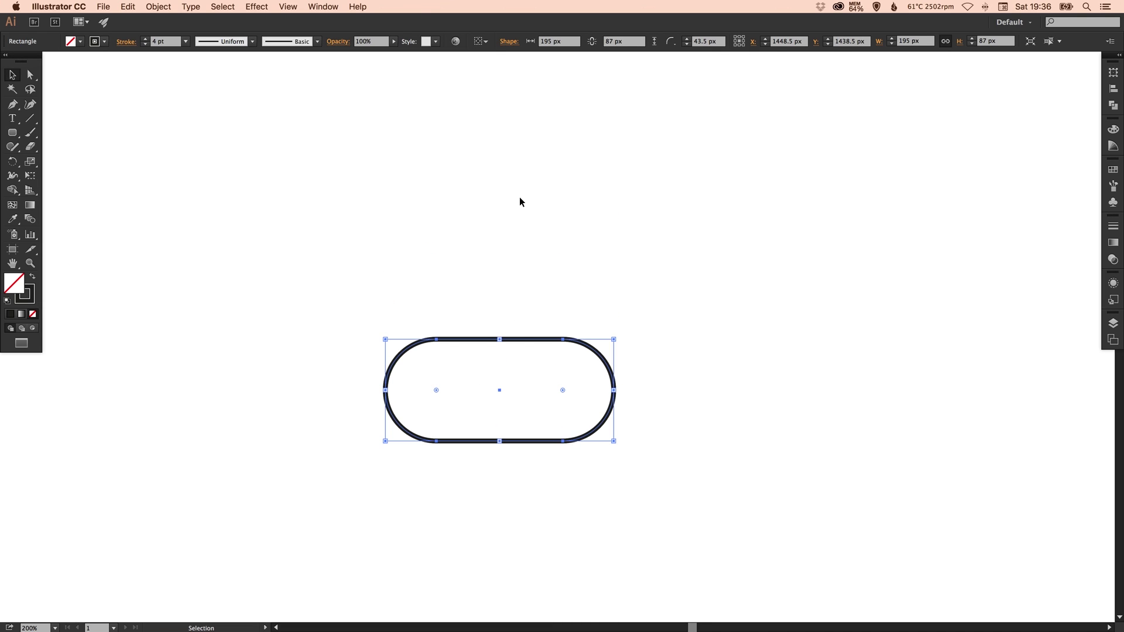
key("super+equal")
scroll(440, 293, "down", 3)
scroll(440, 293, "left", 2)
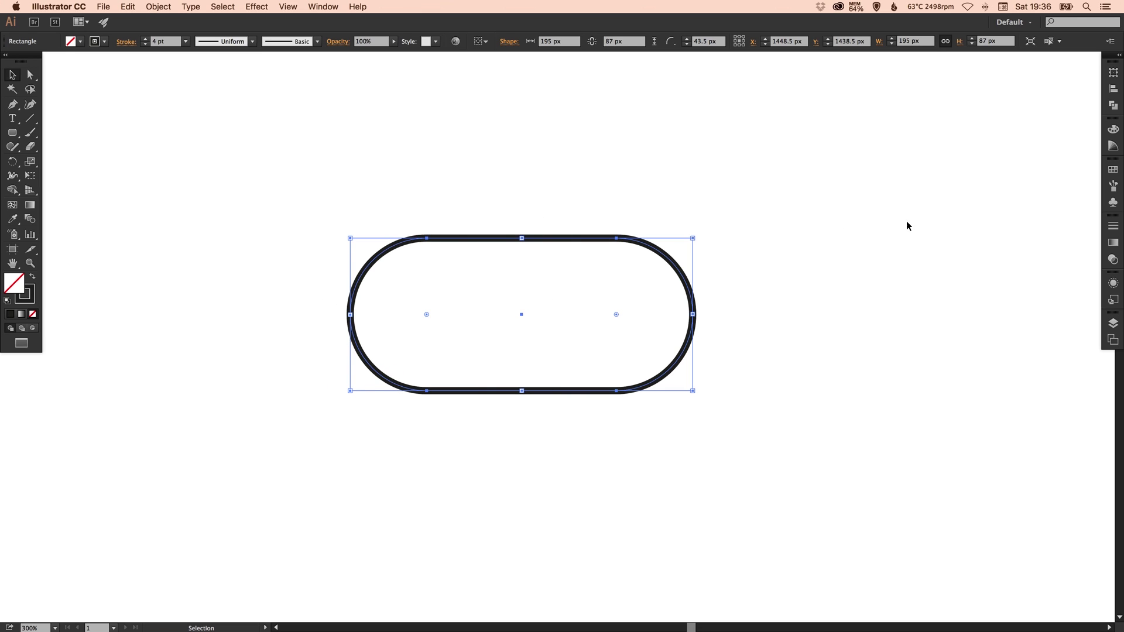
- Raise the pill's stroke weight to 6 pt
left_click(1112, 225)
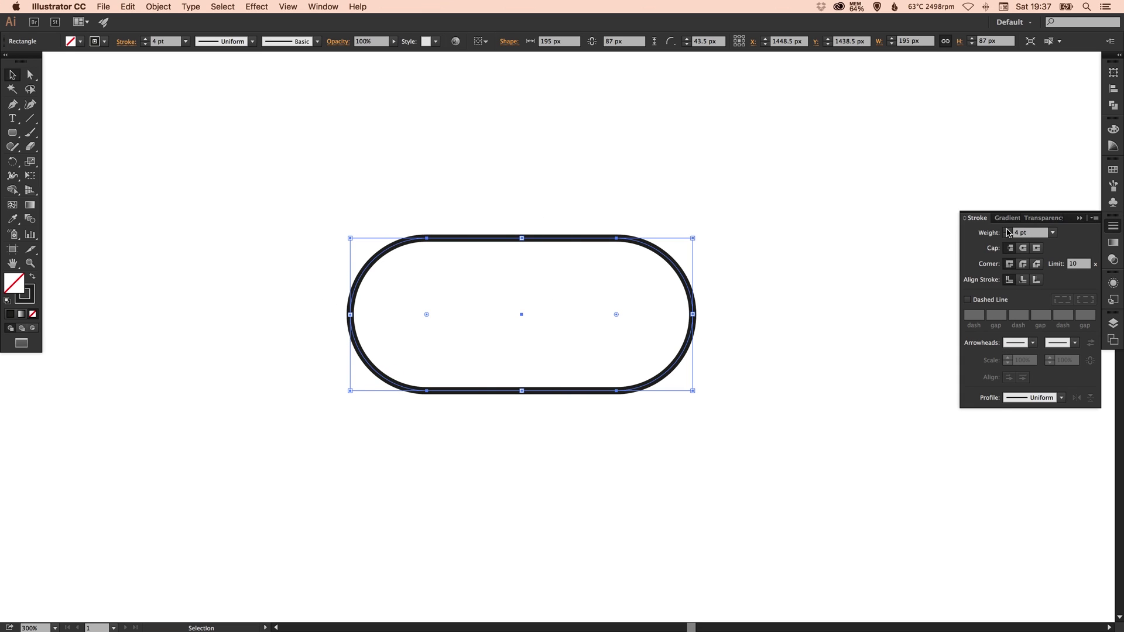
left_click(1008, 230)
left_click(1007, 230)
left_click(488, 180)
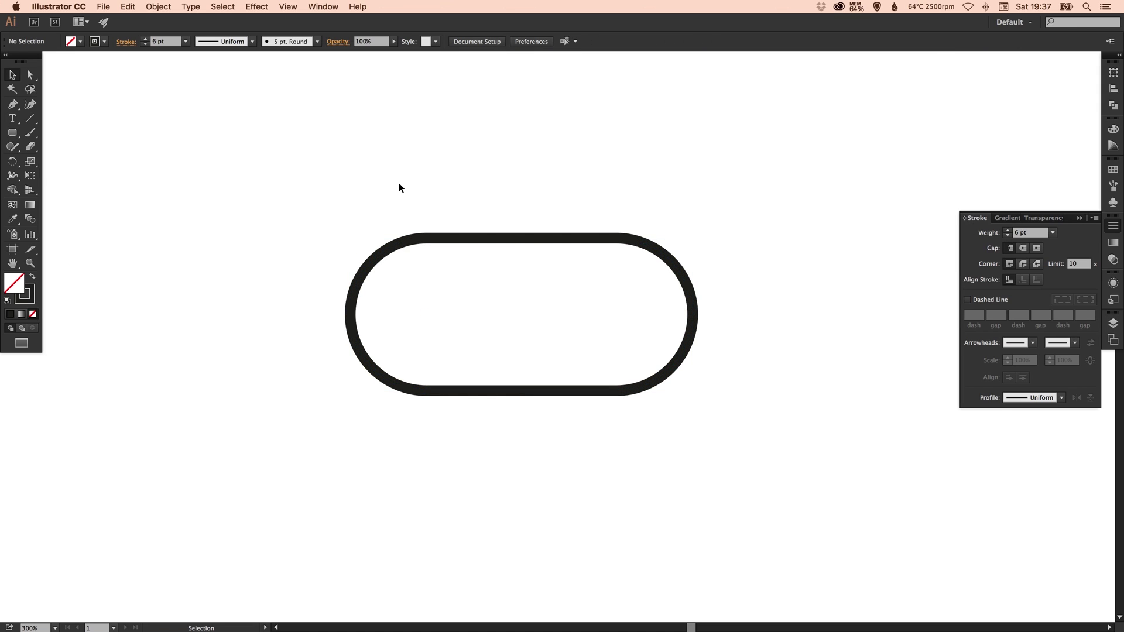
- Draw a circle near the pill and swap its outline into a solid black fill
left_click(1112, 226)
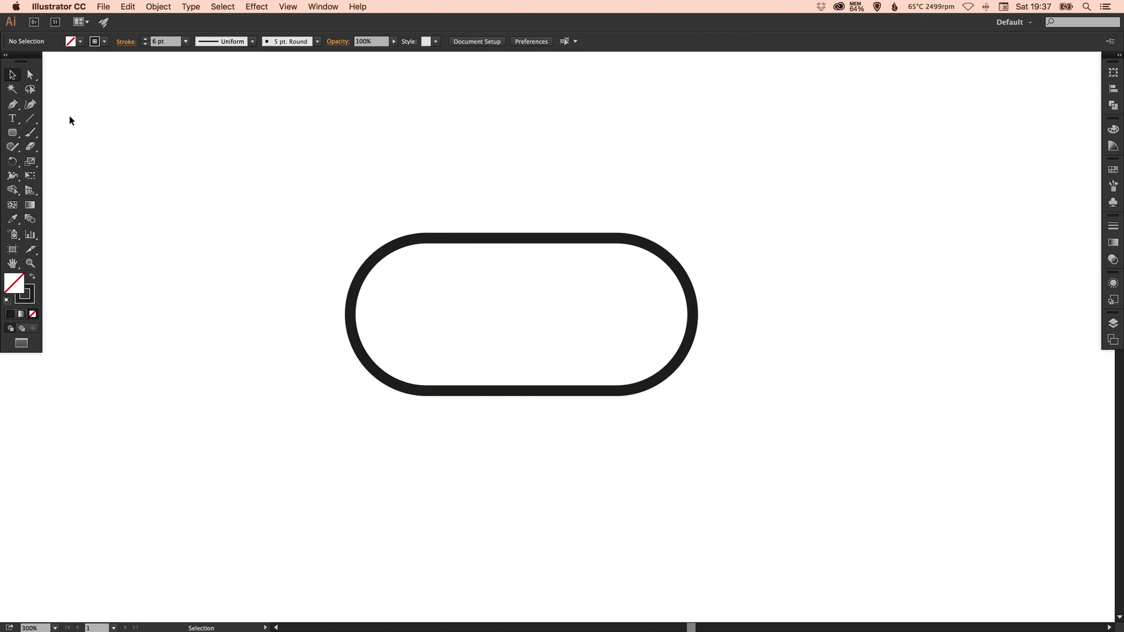
left_click(14, 134)
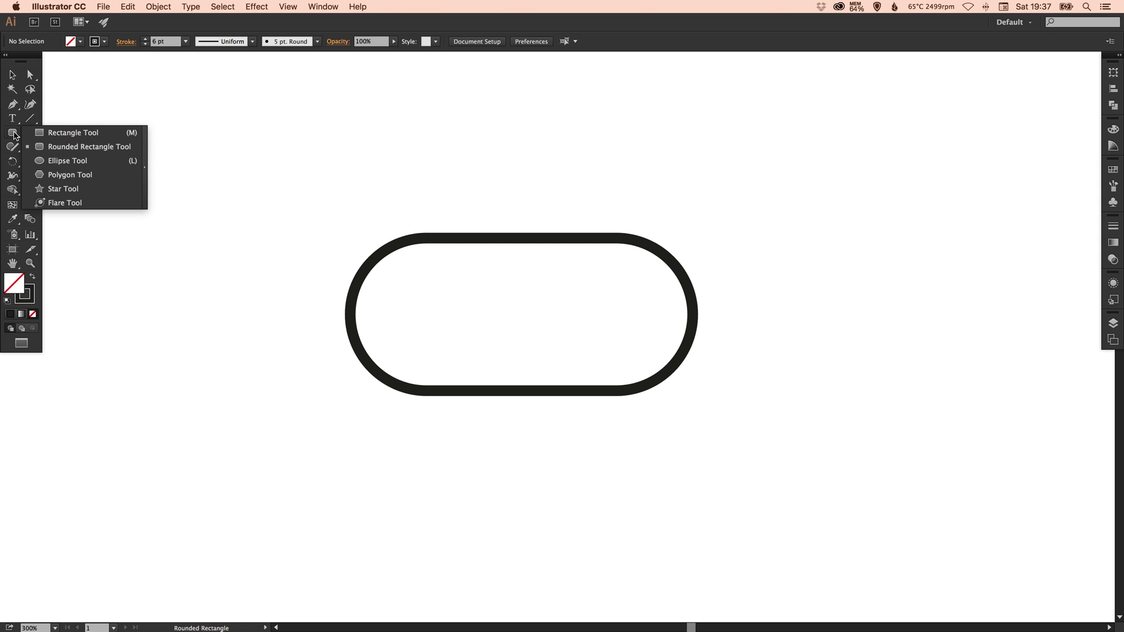
left_click(59, 162)
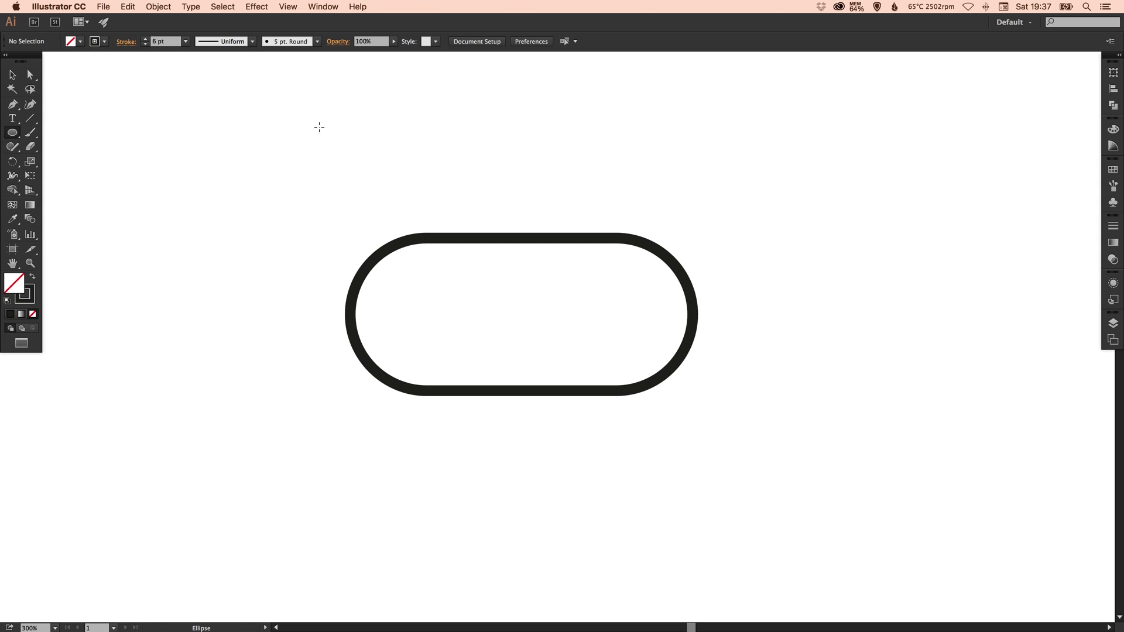
left_click_drag(297, 120, 433, 274)
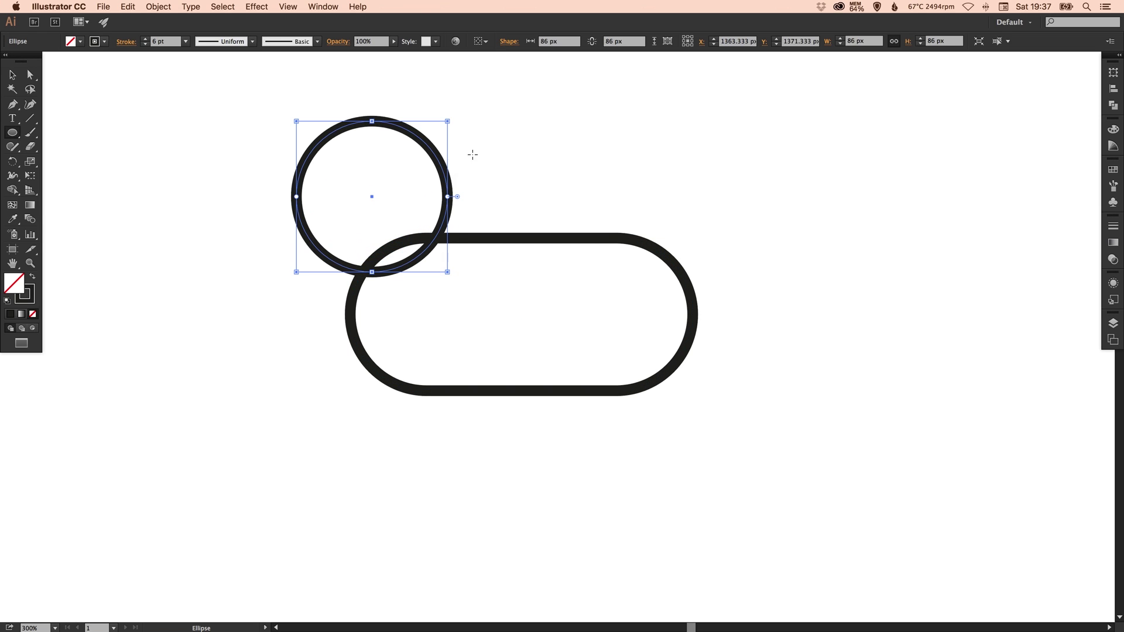
key("v")
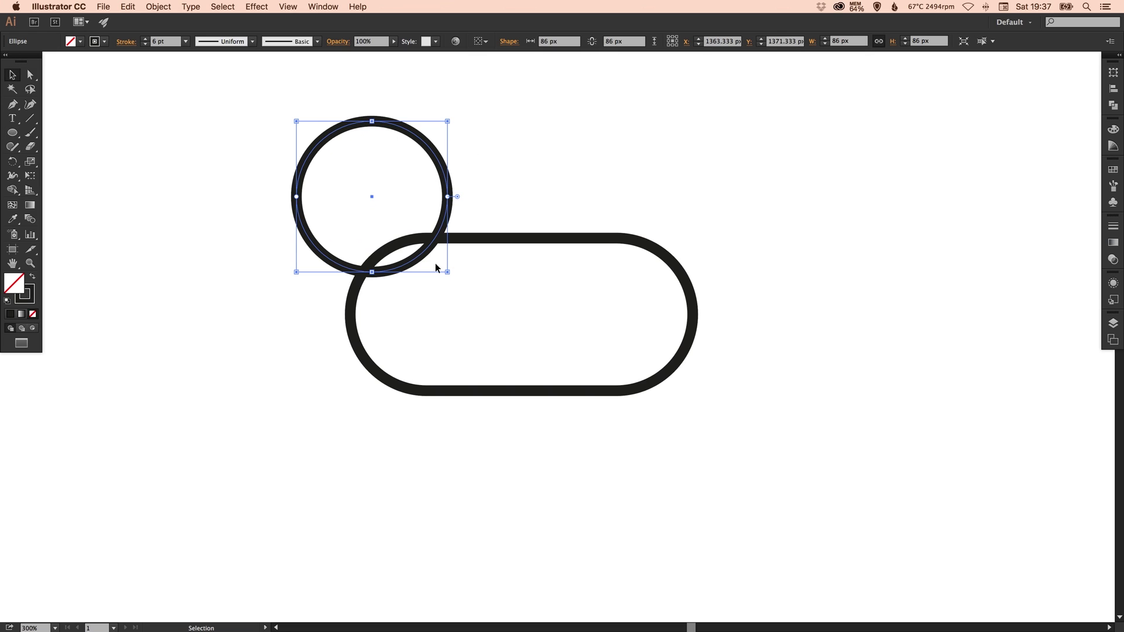
left_click(32, 279)
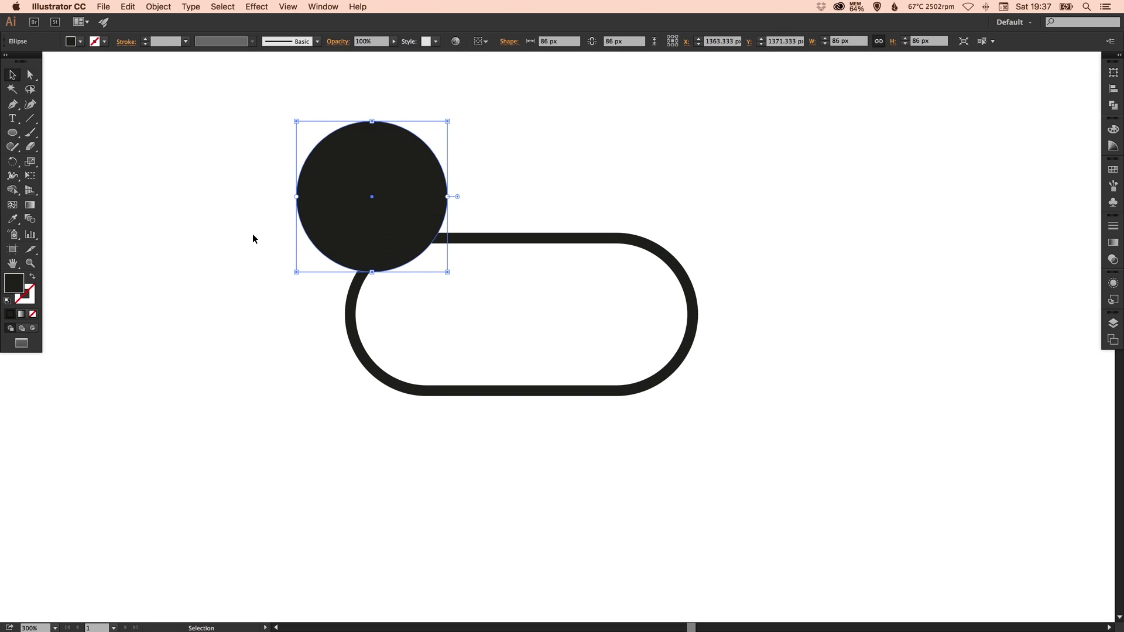
left_click(224, 227)
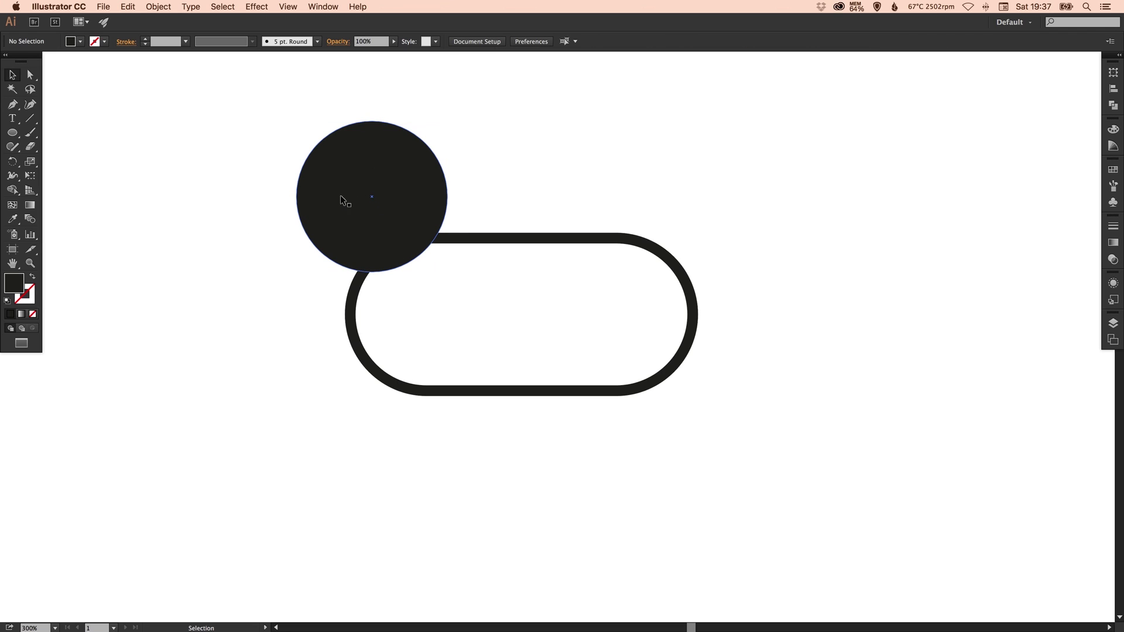
- Vertically centre the circle on the pill and move it into the pill's left end
left_click_drag(239, 173, 570, 417)
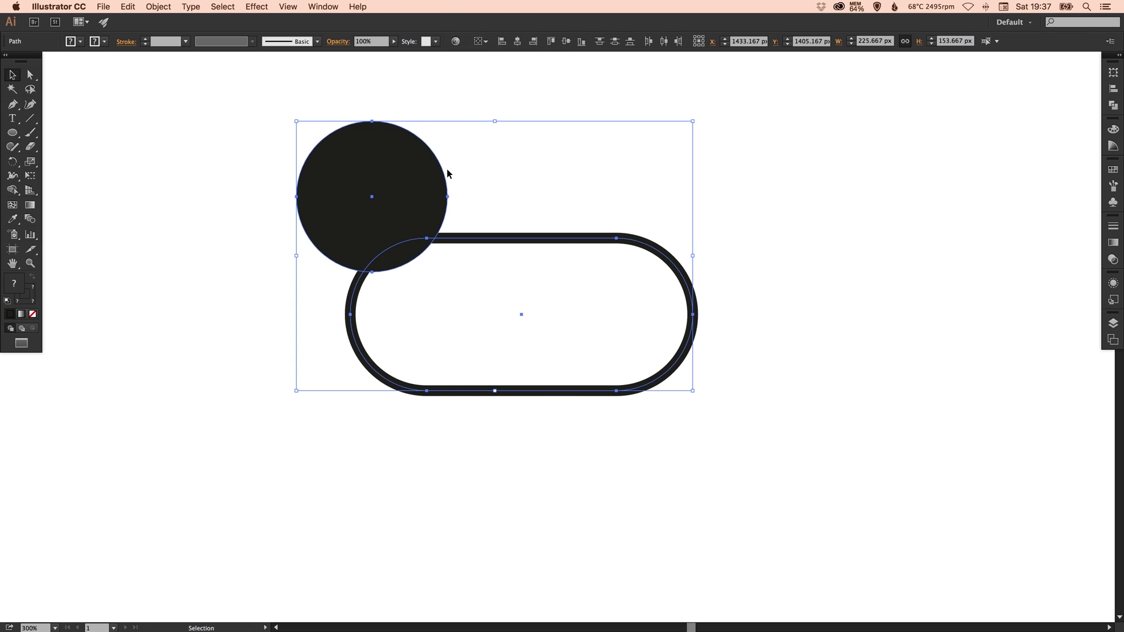
left_click(567, 42)
left_click(433, 123)
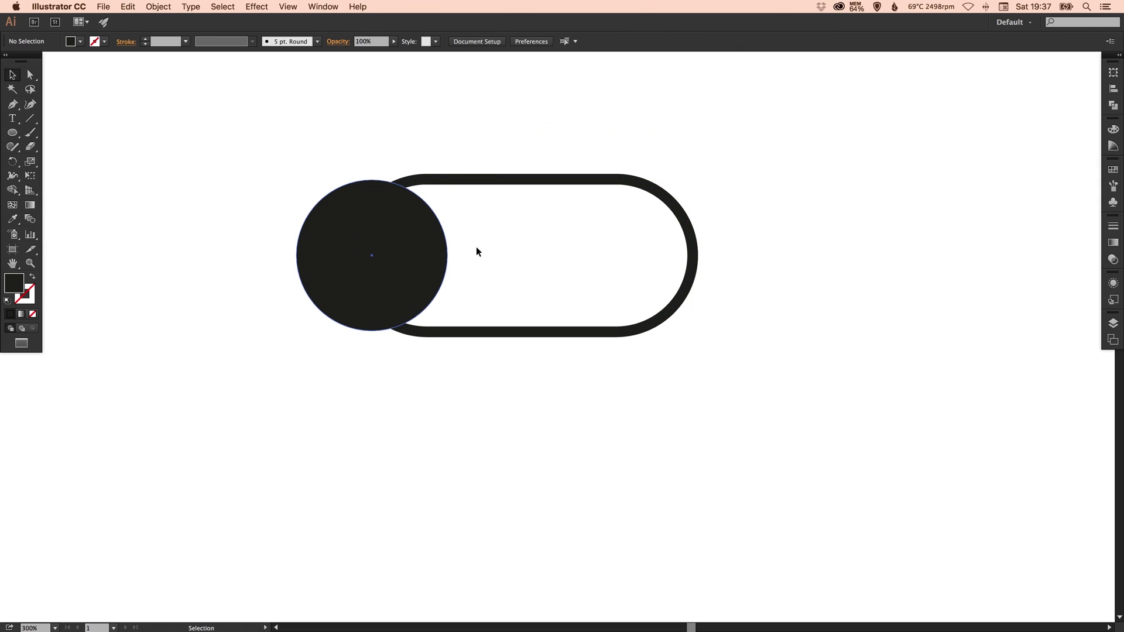
left_click_drag(303, 249, 375, 251)
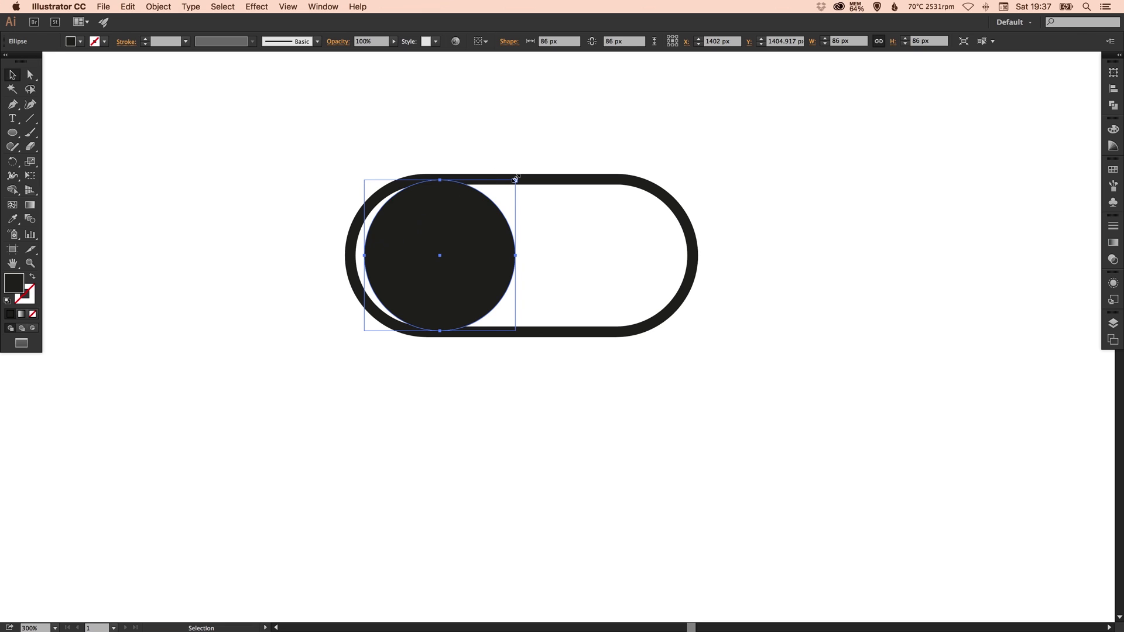
- Shrink the circle slightly from its centre and nudge it left
mouse_move(515, 178)
left_mouse_down()
mouse_move(502, 198)
mouse_move(594, 106)
mouse_move(505, 189)
left_mouse_up()
key("super+z")
key("super+shift+a")
left_click_drag(444, 225, 439, 226)
left_click_drag(492, 190, 494, 186)
- Resize the circle to 71.711 px and move it about 7 px left
key("super+space")
left_click_drag(339, 170, 564, 376)
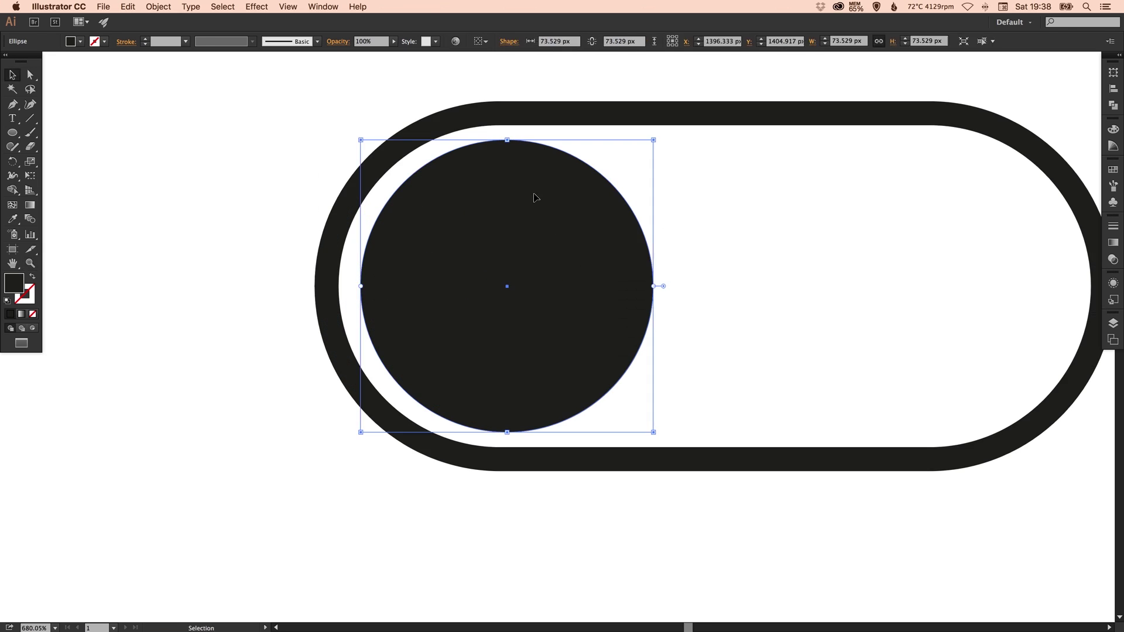
left_click_drag(653, 141, 648, 148)
left_click_drag(543, 204, 534, 205)
left_click(345, 284)
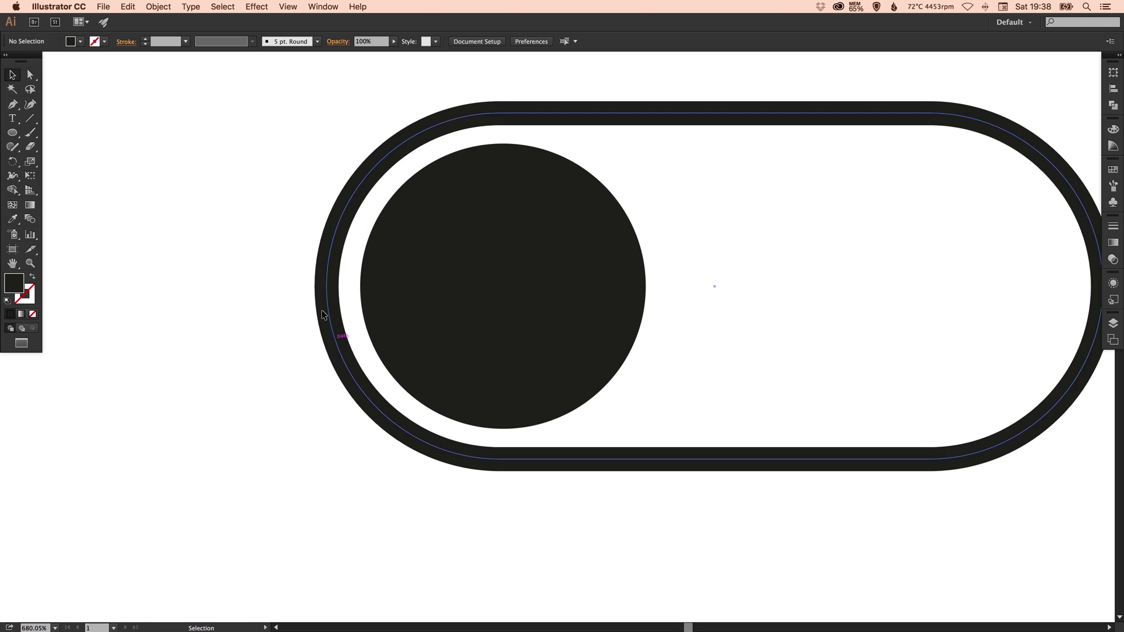
- Fine-tune the circle's horizontal position in the pill, then zoom back out to 200%
left_click_drag(300, 251, 519, 254)
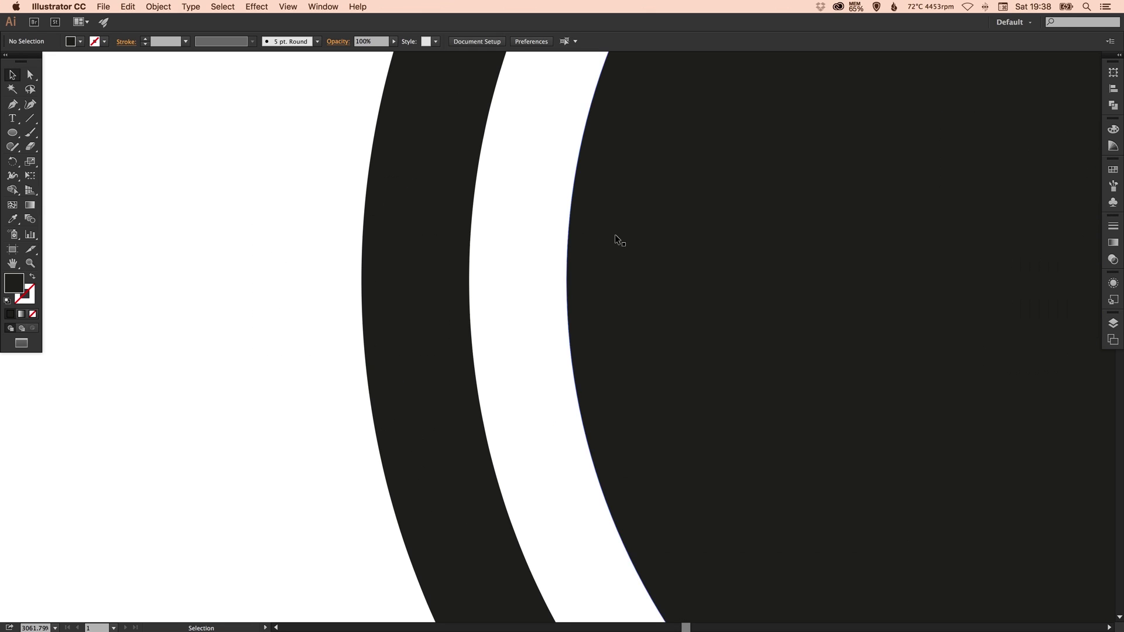
left_click_drag(615, 237, 620, 238)
key("super+z")
key("super+minus")
key("super+minus")
key("super+minus")
key("super+minus")
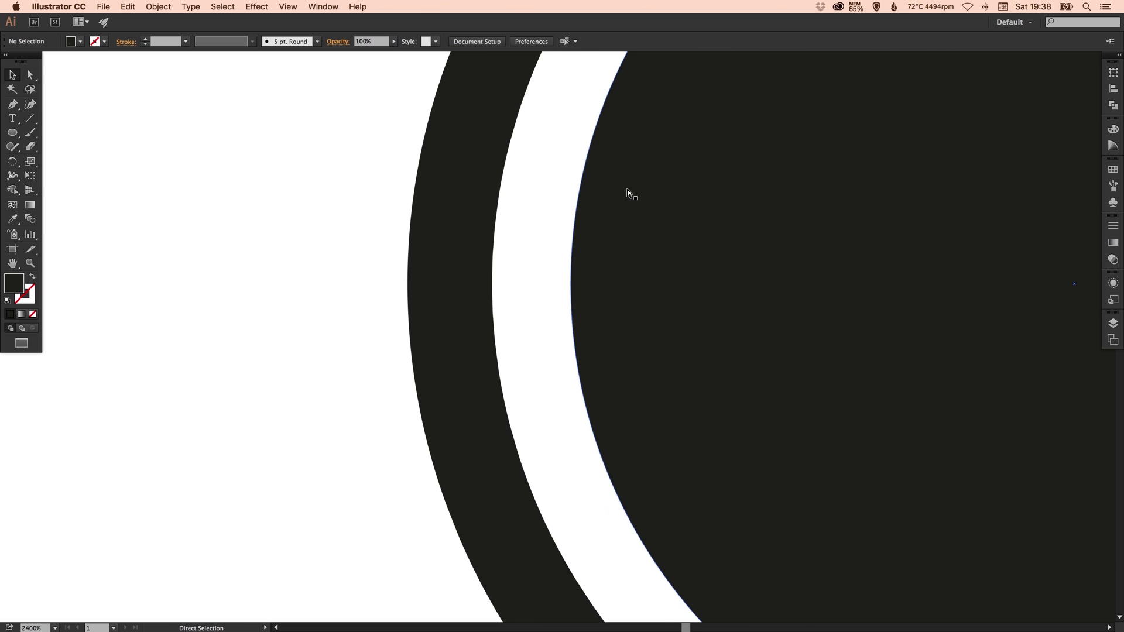
key("super+minus")
key("super+minus")
key("super+minus")
key("super+minus")
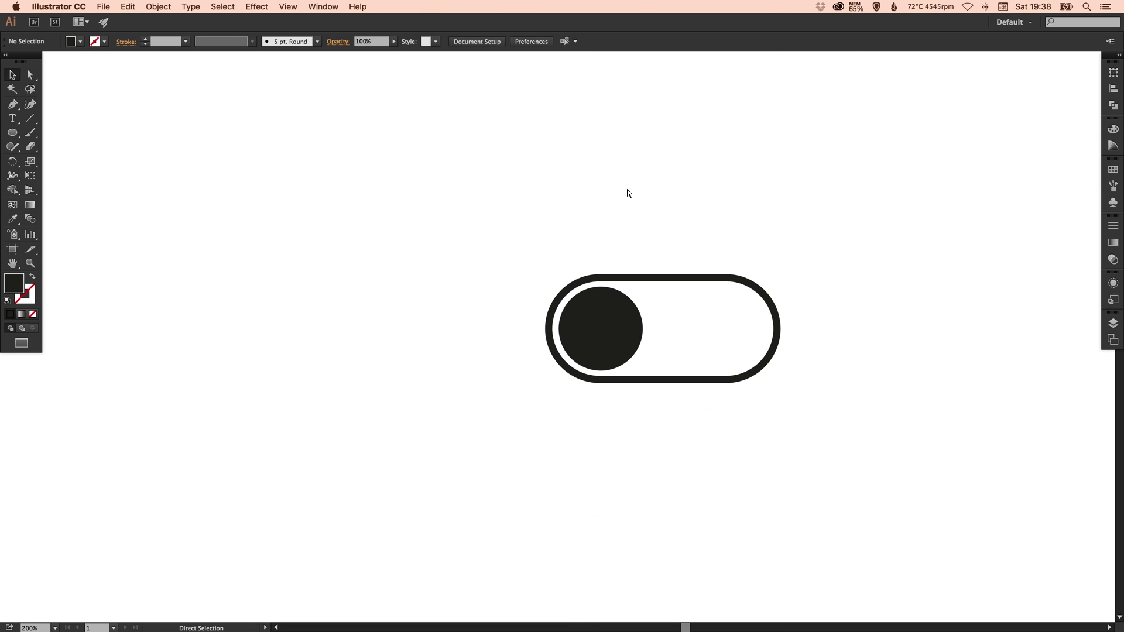
left_click_drag(638, 268, 488, 259)
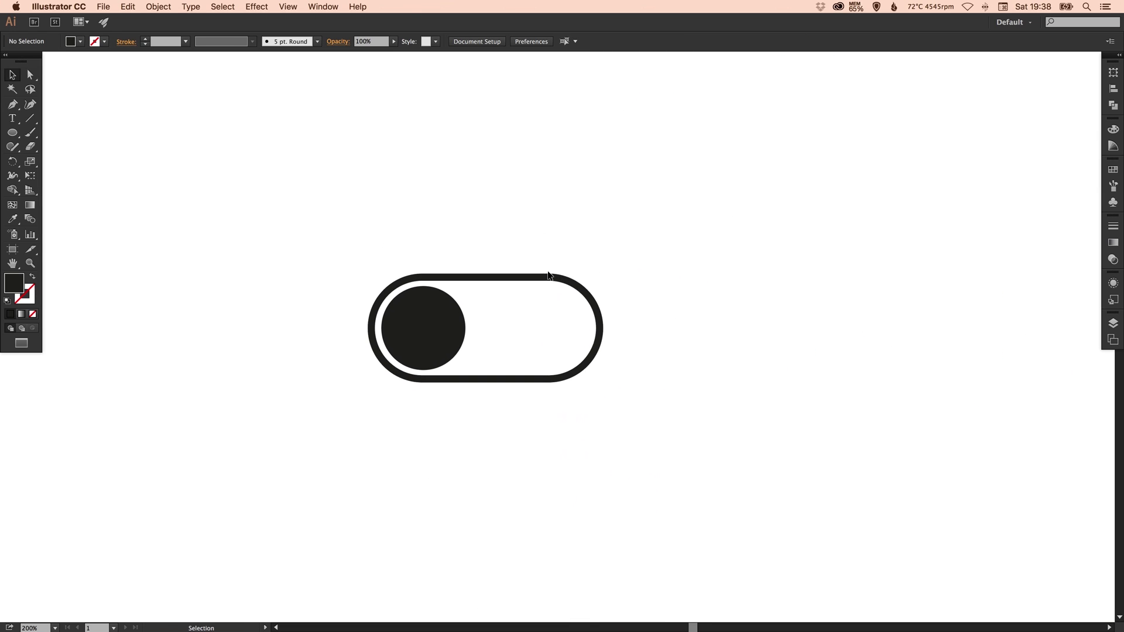
- Narrow the pill outline from its right edge to about 168 px wide
left_click_drag(535, 304, 550, 286)
left_click_drag(598, 324, 764, 315)
key("cmd+z")
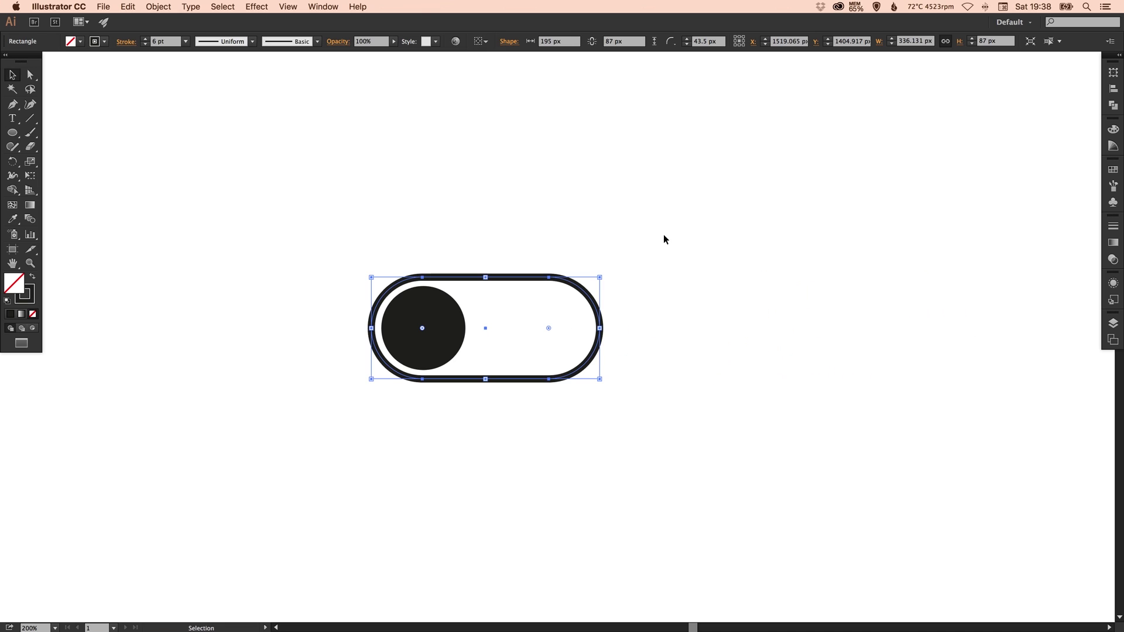
left_click(612, 312)
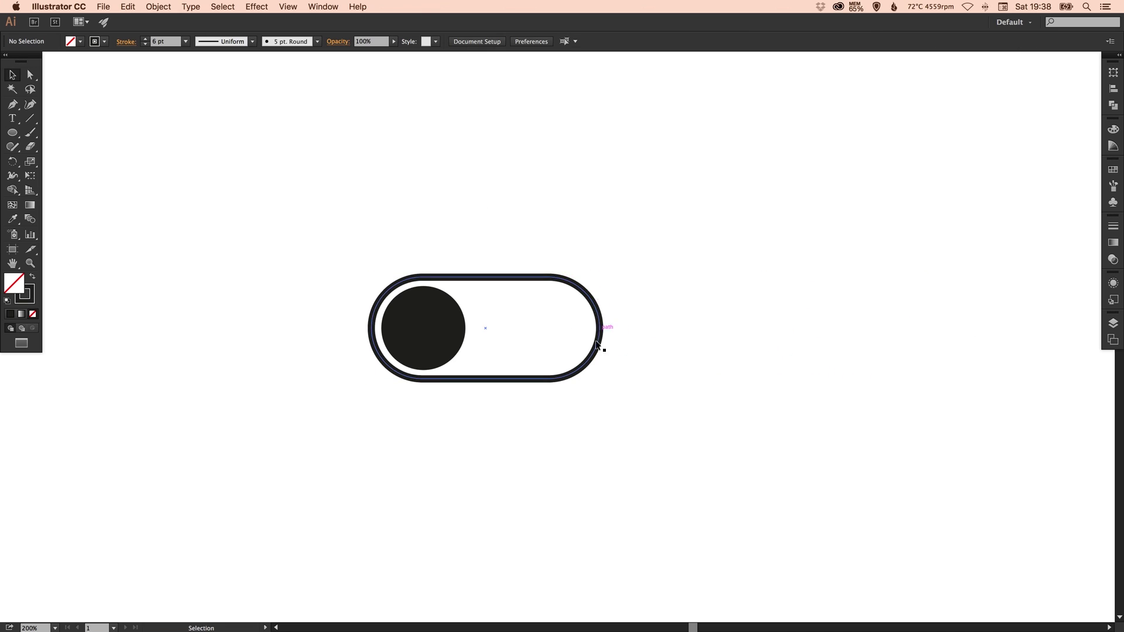
left_click(598, 323)
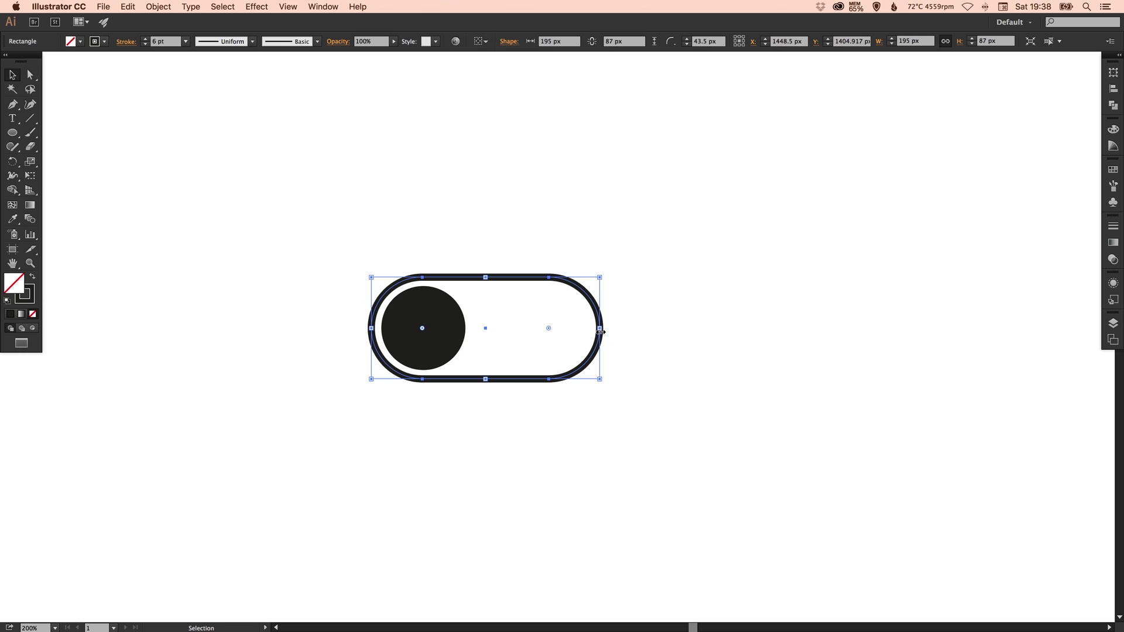
left_click_drag(600, 332, 569, 332)
left_click(607, 243)
left_click_drag(607, 243, 585, 157)
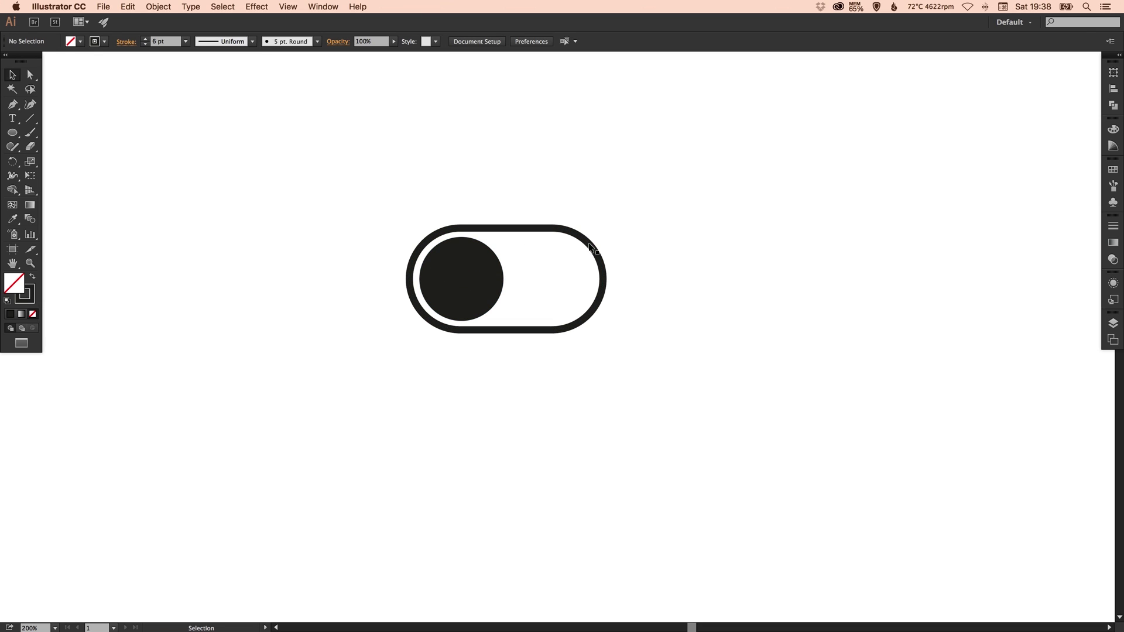
left_click_drag(608, 217, 604, 243)
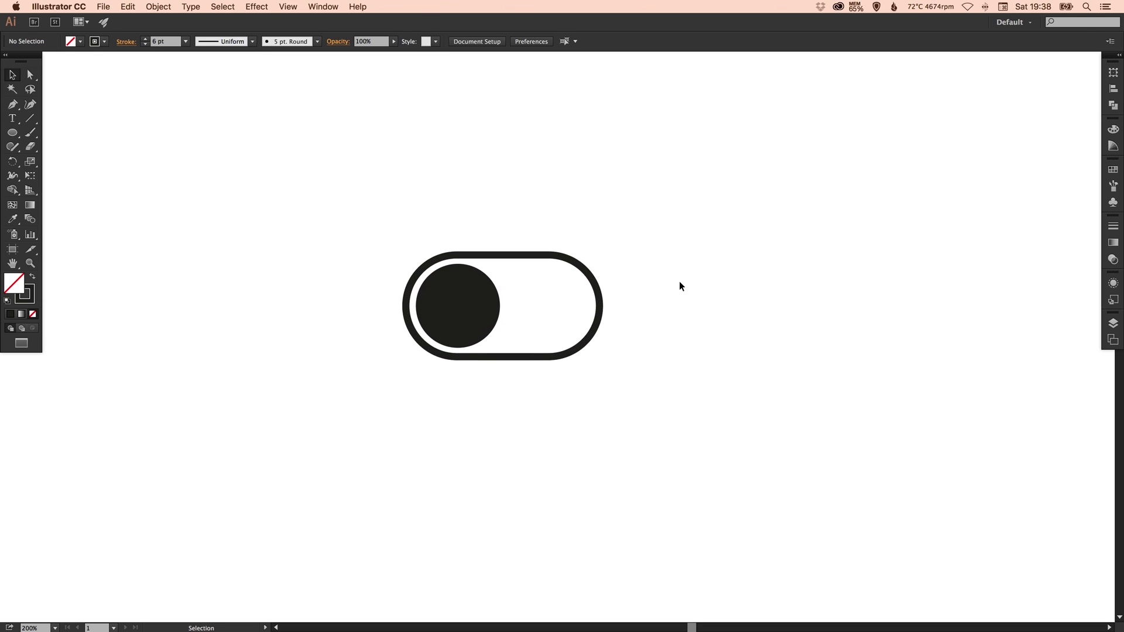
- Fill the knob with the green swatch, made global and lightened to about R149 G216 B76
left_click(463, 279)
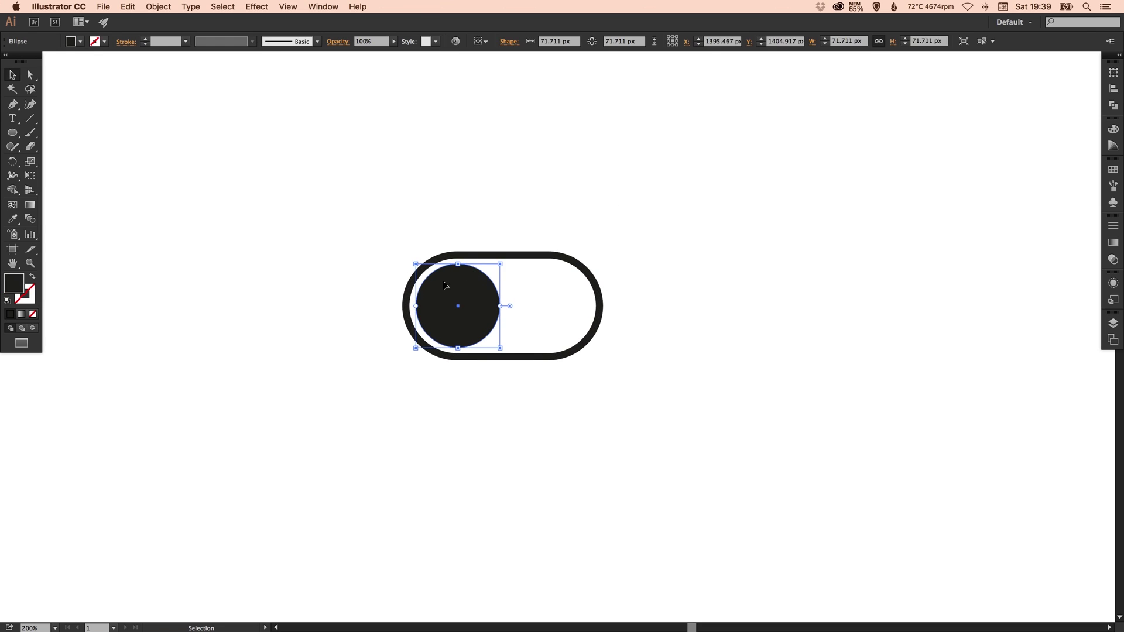
left_click(1113, 169)
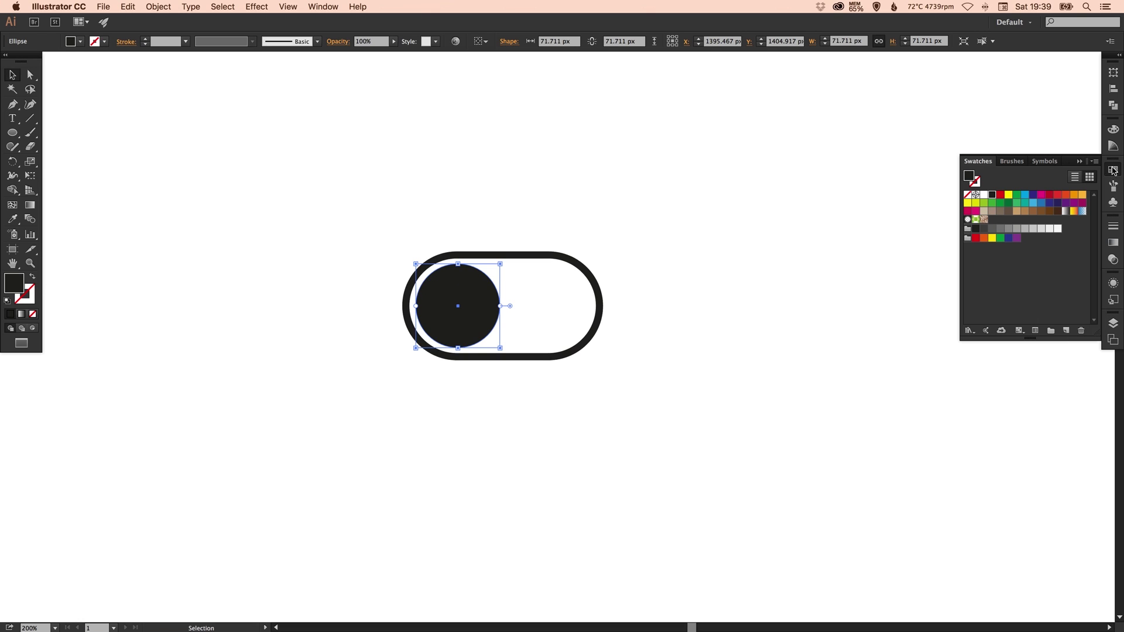
double_click(985, 206)
left_click(73, 85)
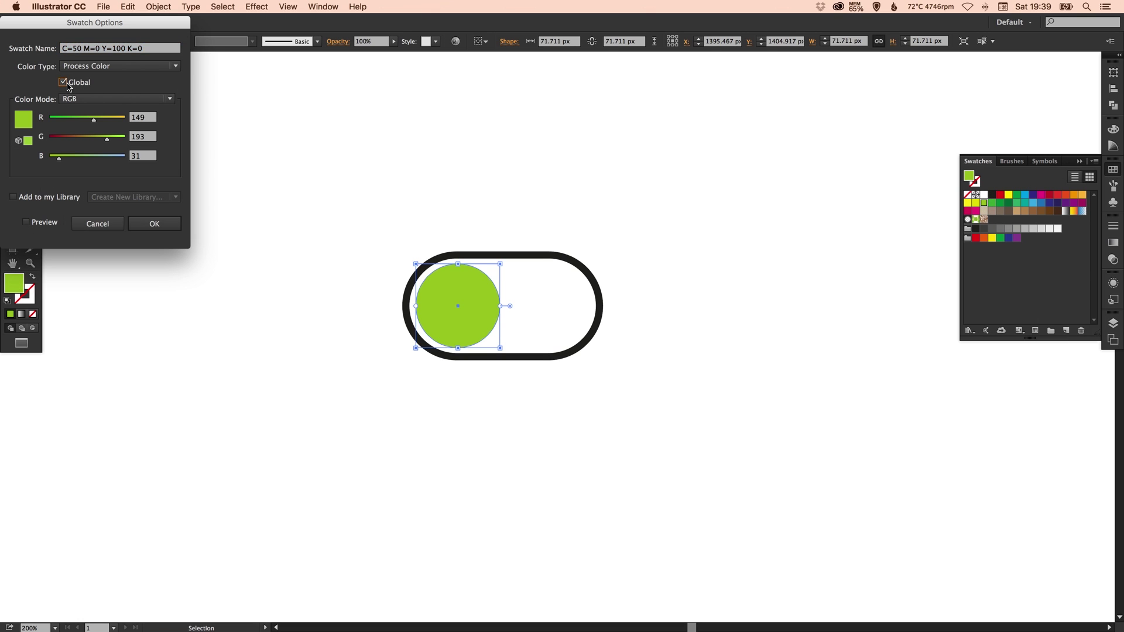
left_click_drag(120, 142, 115, 140)
left_click(50, 222)
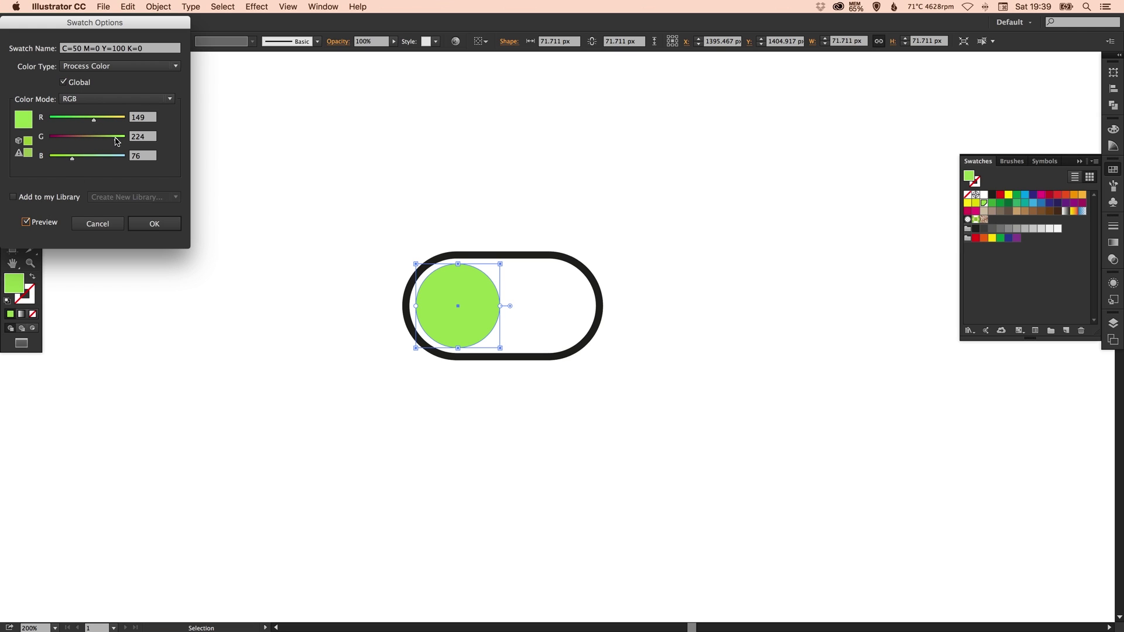
left_click_drag(119, 140, 114, 140)
left_click(154, 223)
left_click(602, 114)
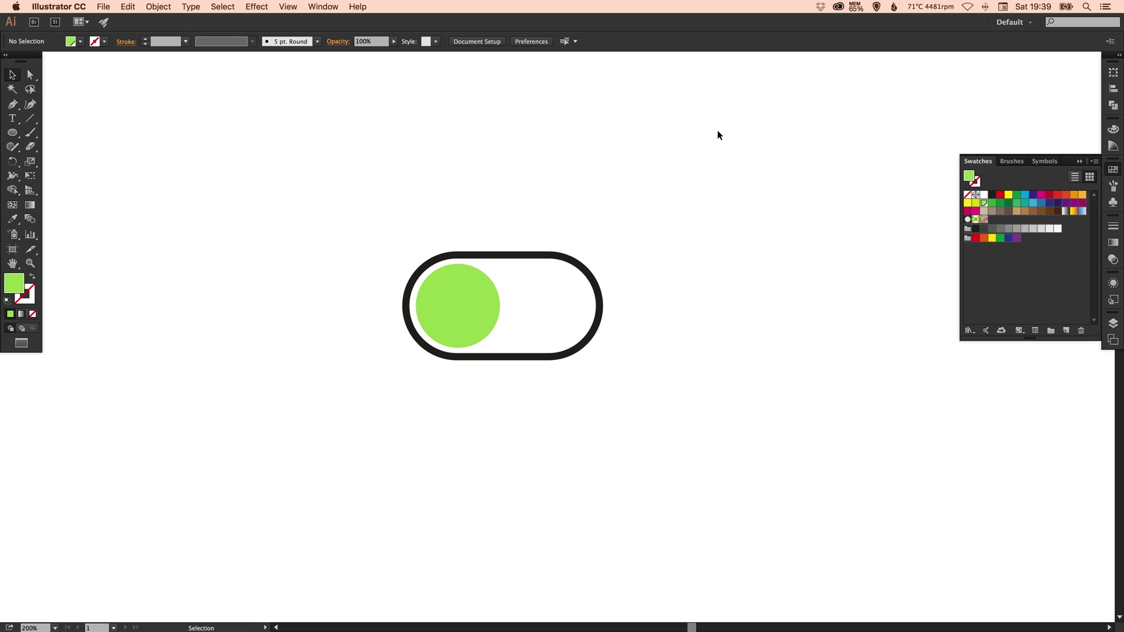
- Create a 3000 × 3000 px square aligned to the artboard edges
key("super+1")
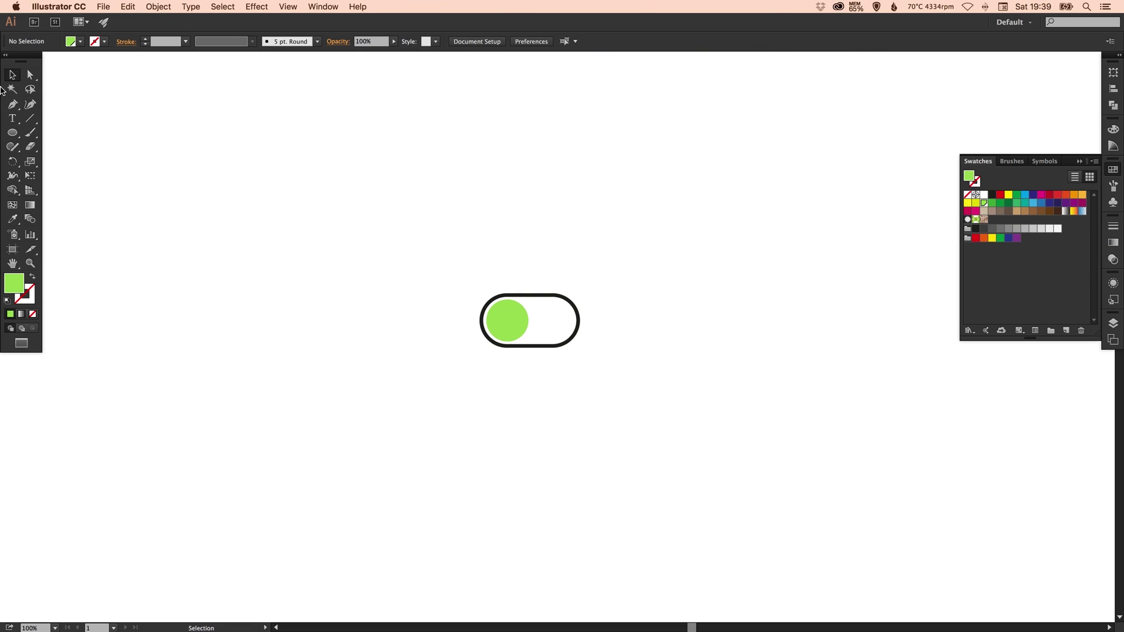
left_click_drag(11, 133, 52, 131)
left_click(418, 161)
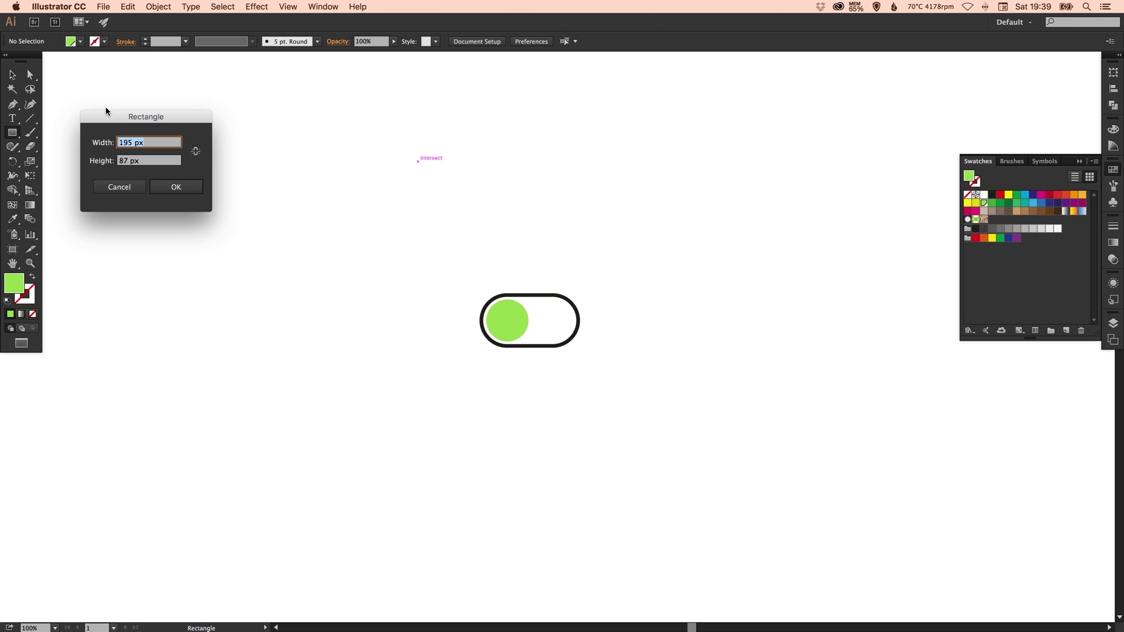
type("30")
key("Tab")
type("300")
key("Return")
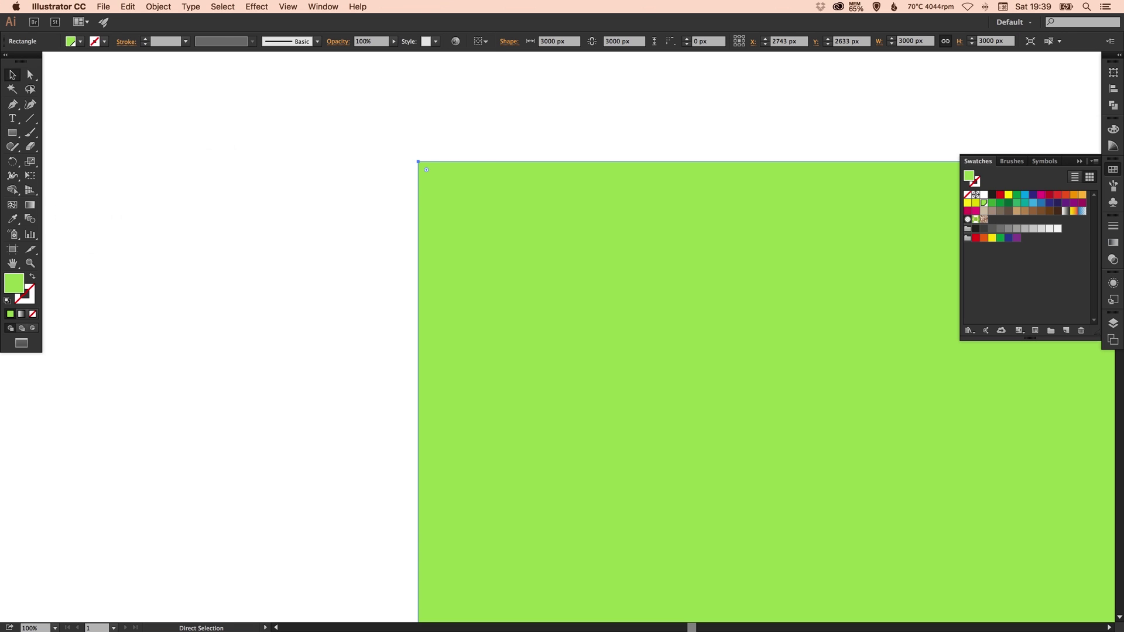
key("super+minus")
key("super+minus")
key("super+minus")
key("super+minus")
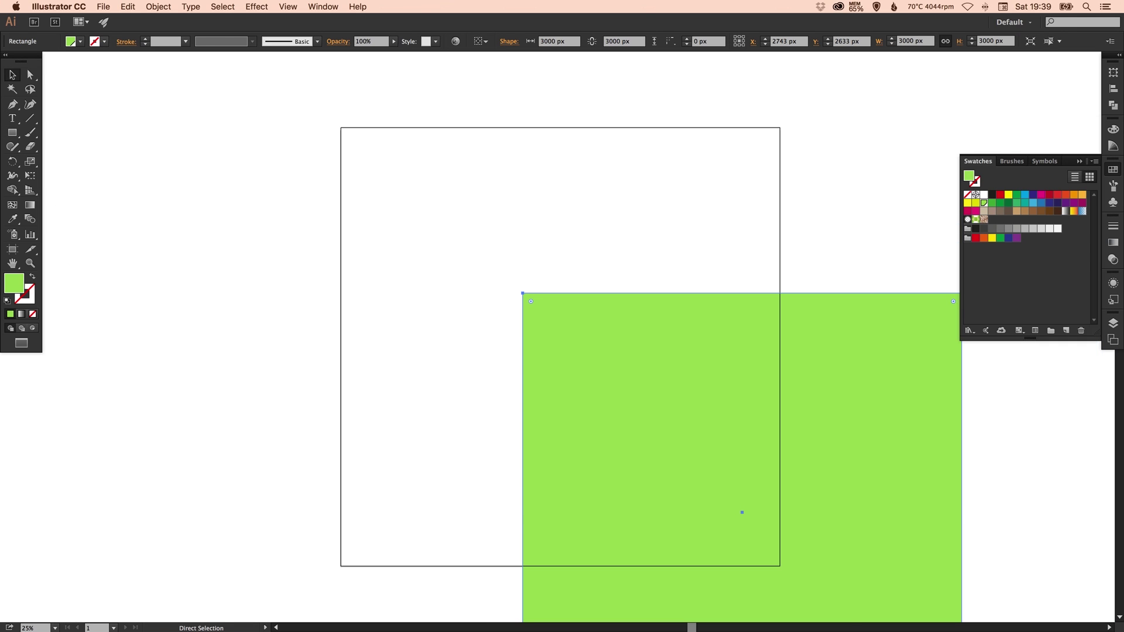
left_click_drag(664, 335, 493, 159)
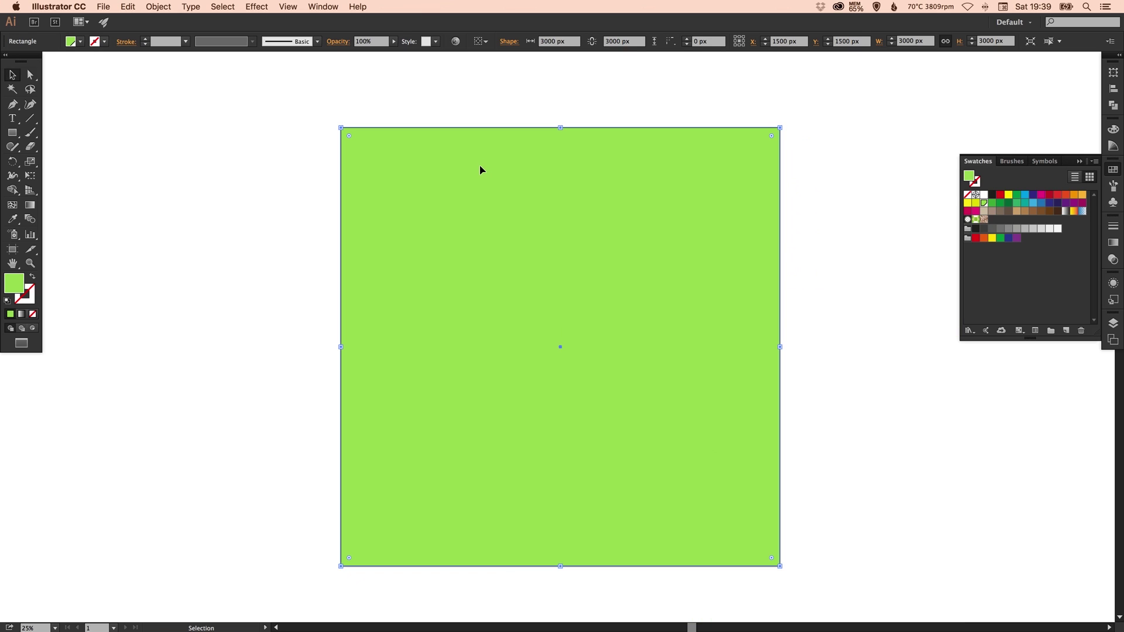
- Fill the square with the dark grey swatch and tint it toward navy, about R50 G60 B72
double_click(984, 228)
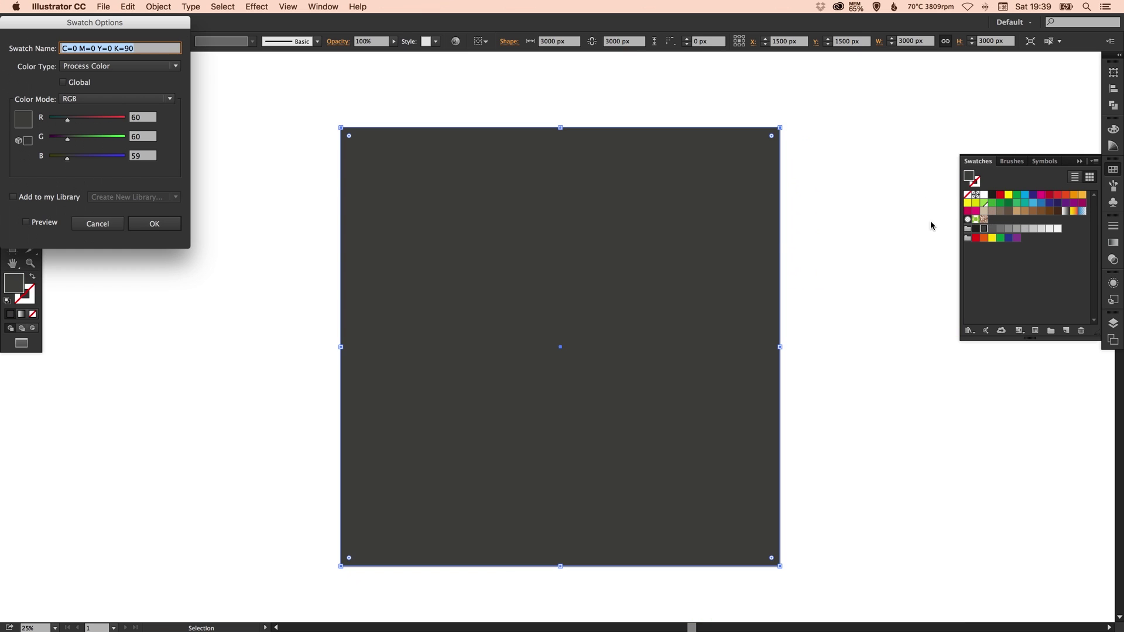
left_click(46, 222)
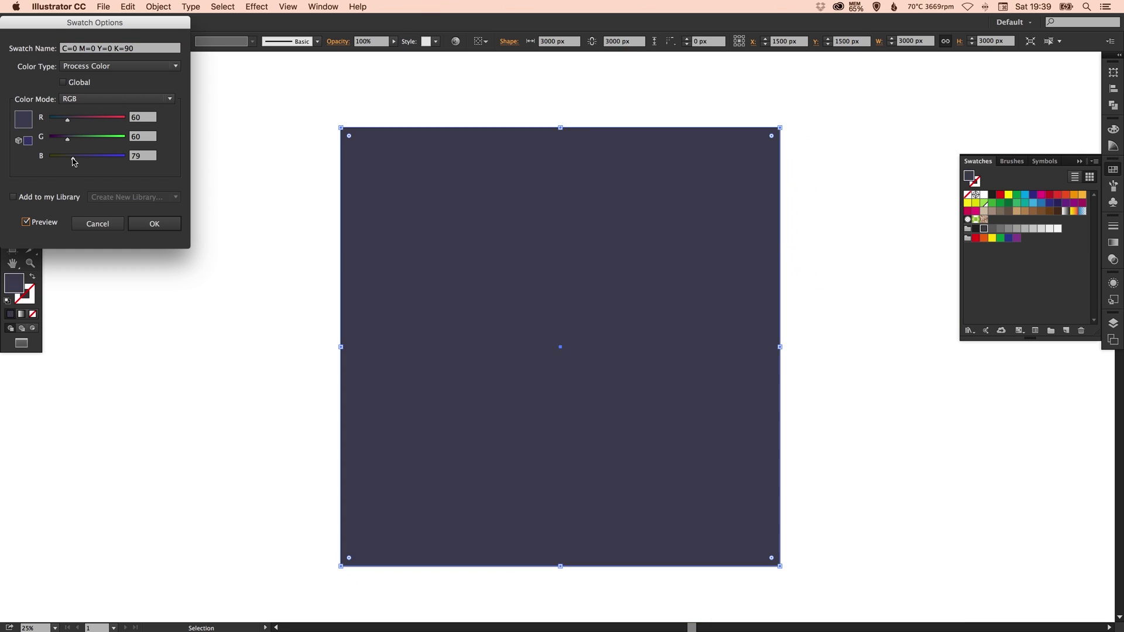
left_click_drag(73, 159, 66, 122)
- Save the navy as a global swatch and send the square to the back
left_click(77, 84)
left_click(155, 223)
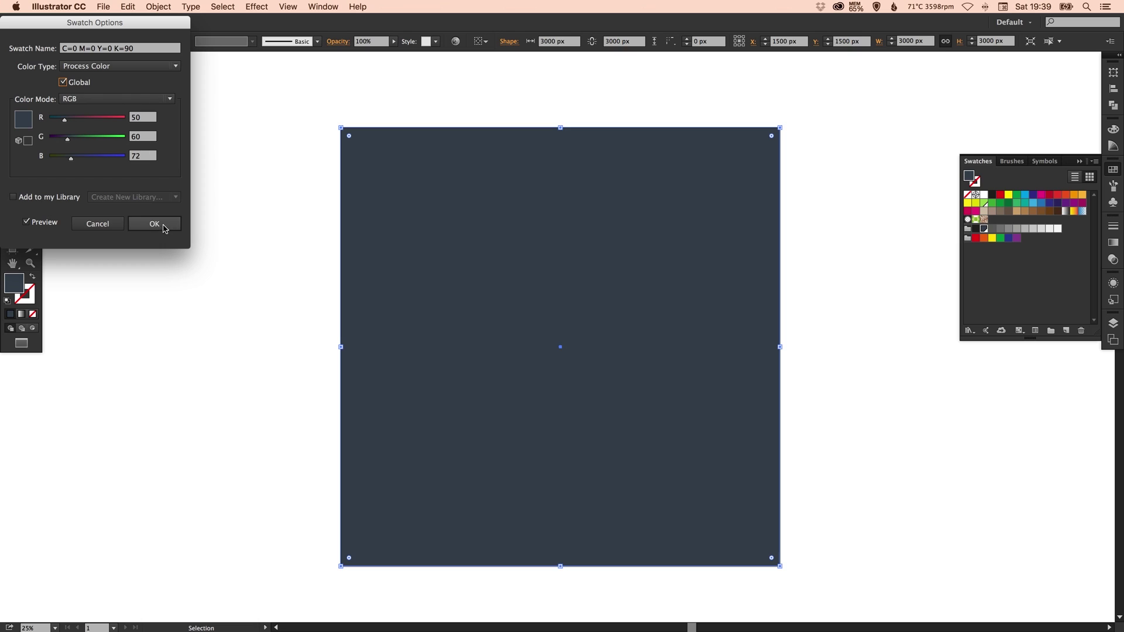
left_click(158, 7)
mouse_move(155, 24)
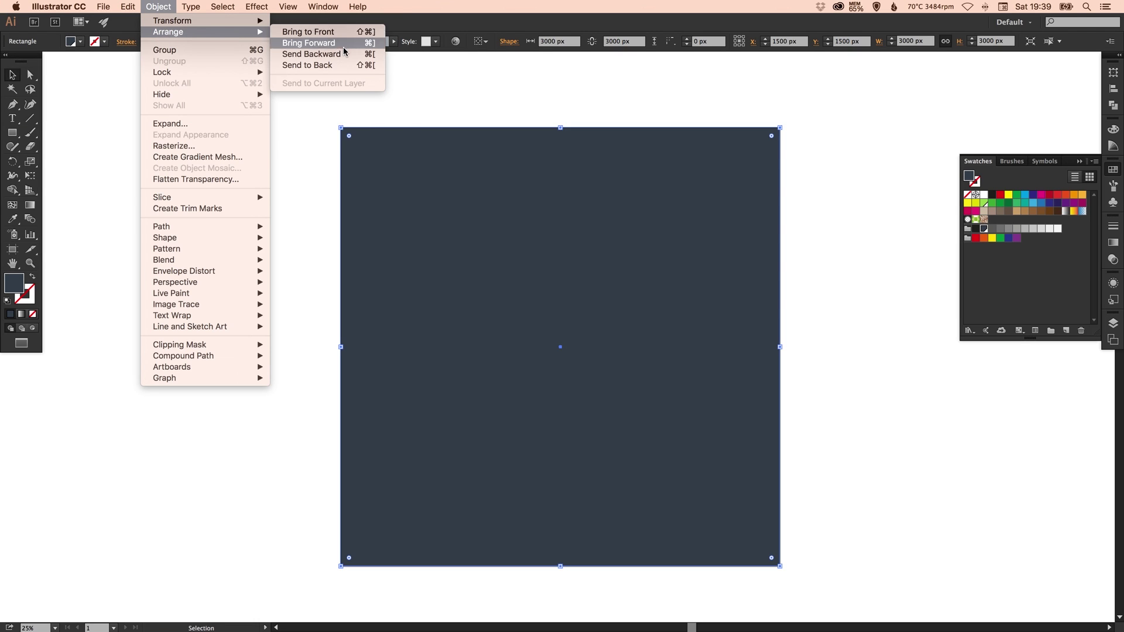
left_click(312, 65)
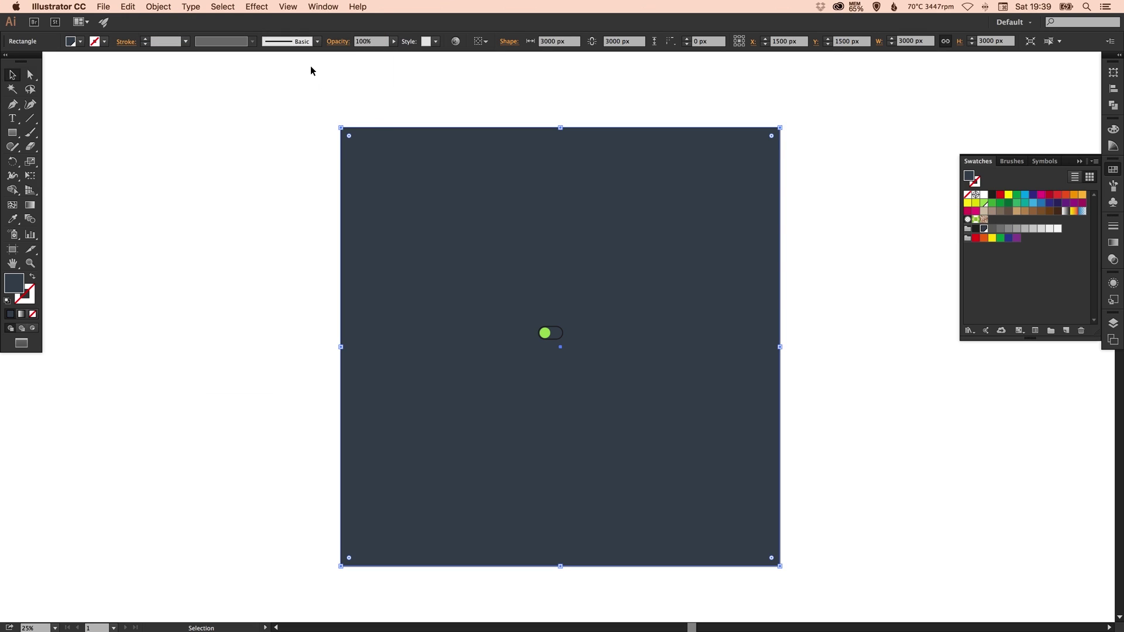
left_click(158, 7)
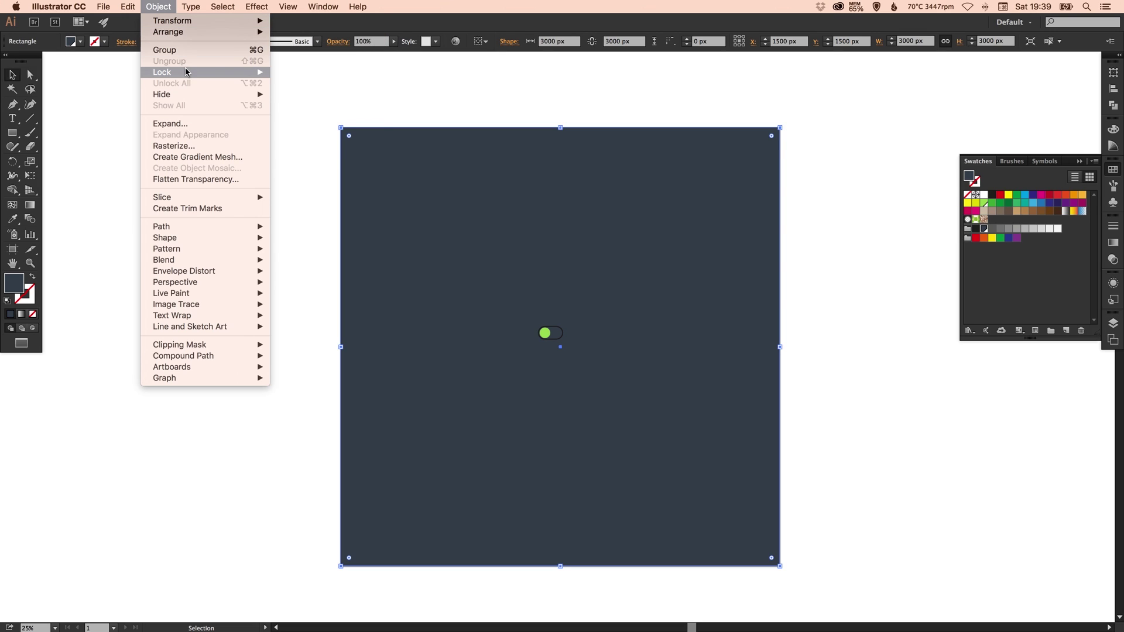
mouse_move(212, 73)
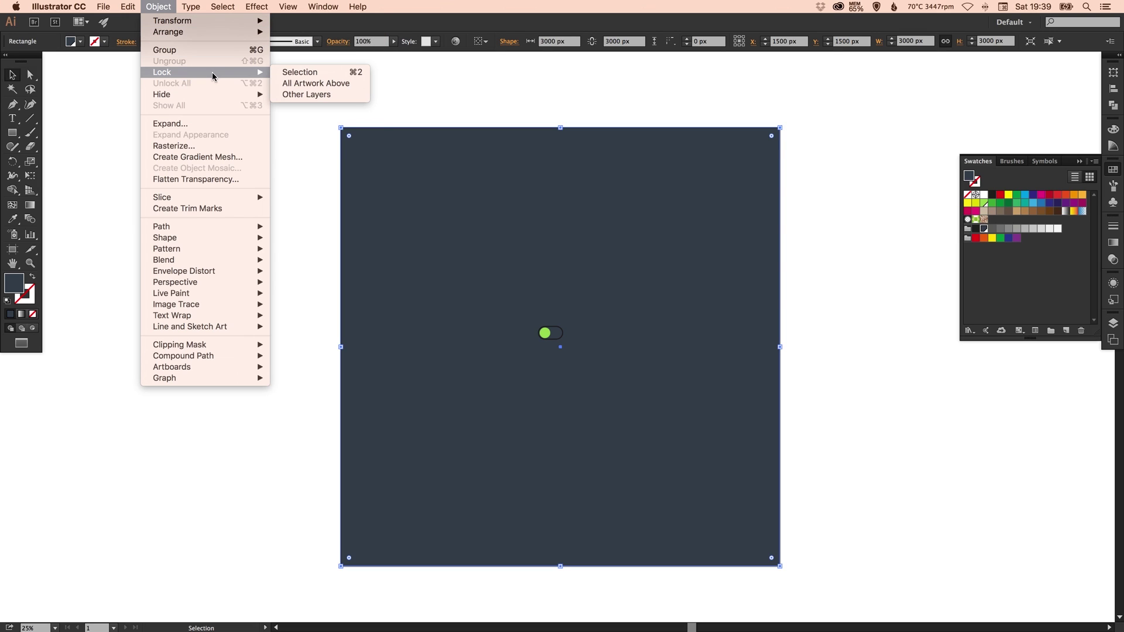
- Lock the navy background and select the toggle's pill outline
left_click(317, 74)
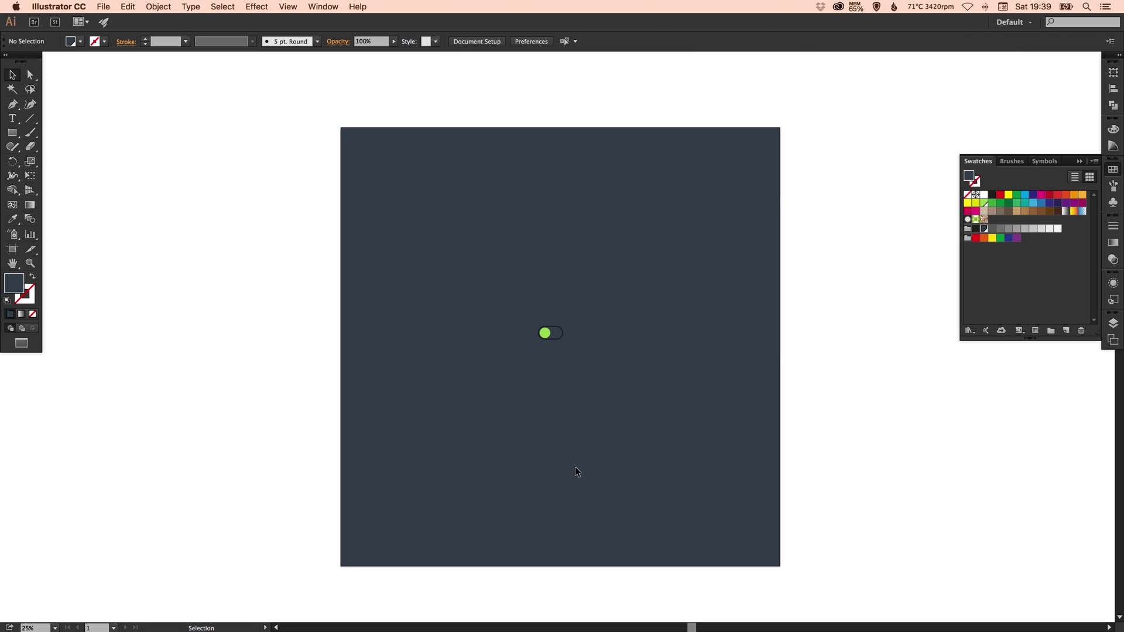
key("super+space")
left_click_drag(516, 293, 591, 370)
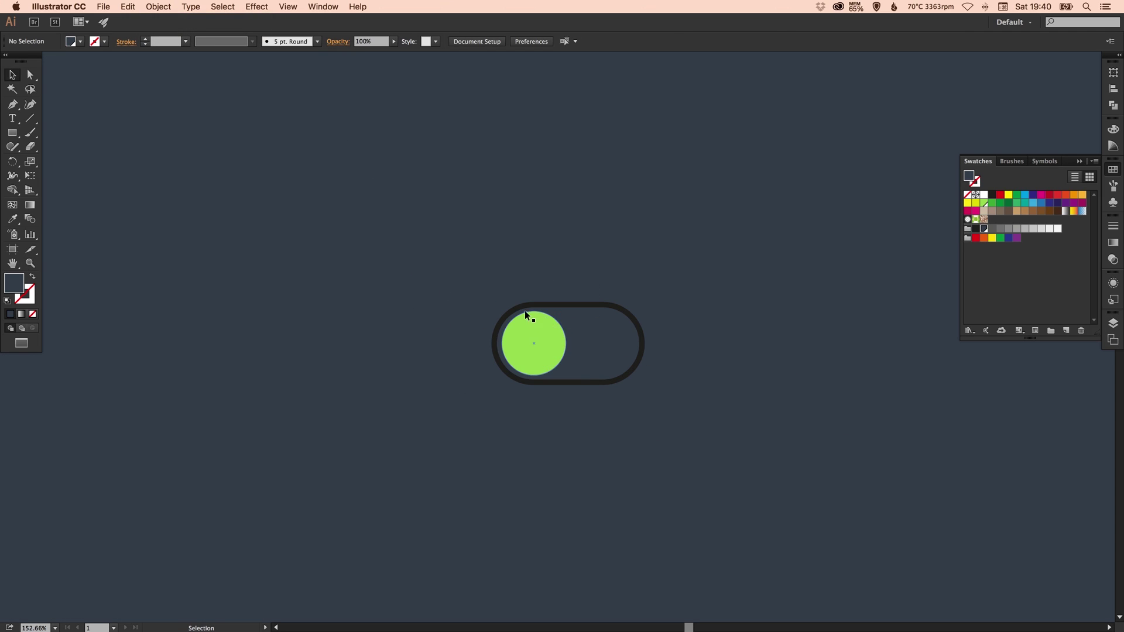
left_click_drag(590, 316, 540, 254)
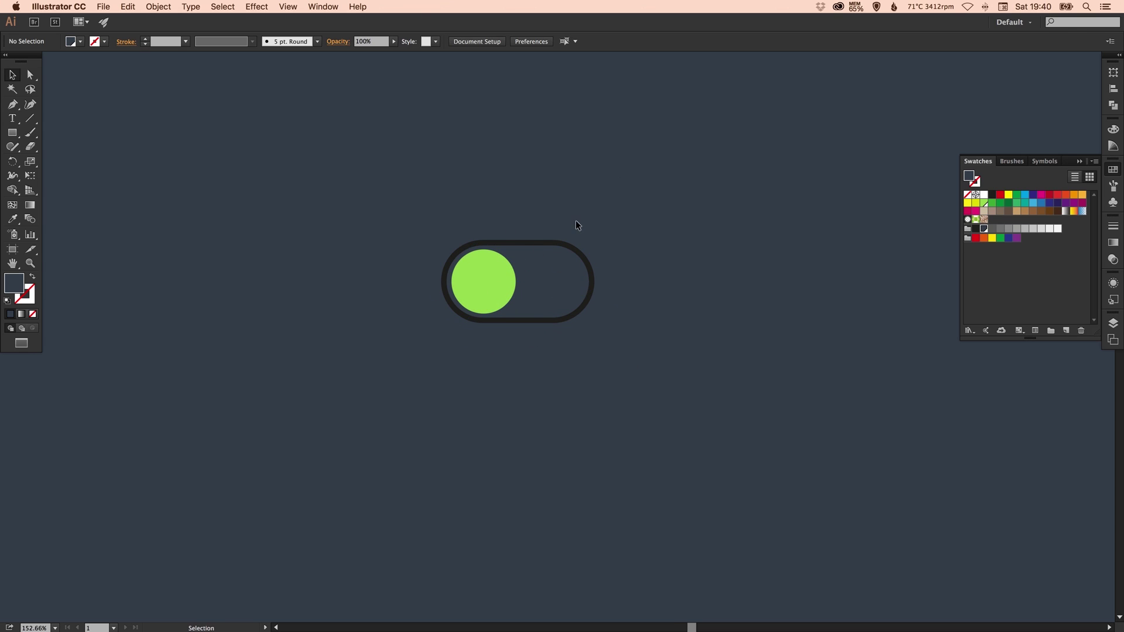
left_click(536, 242)
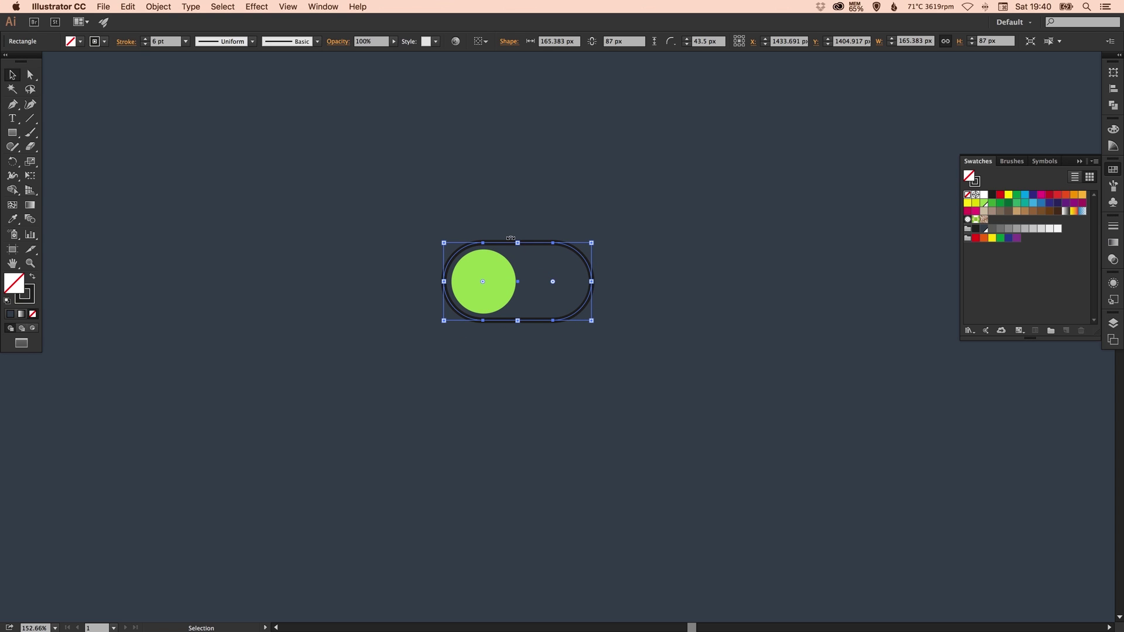
mouse_move(471, 251)
left_mouse_down()
mouse_move(451, 243)
mouse_move(451, 226)
left_mouse_up()
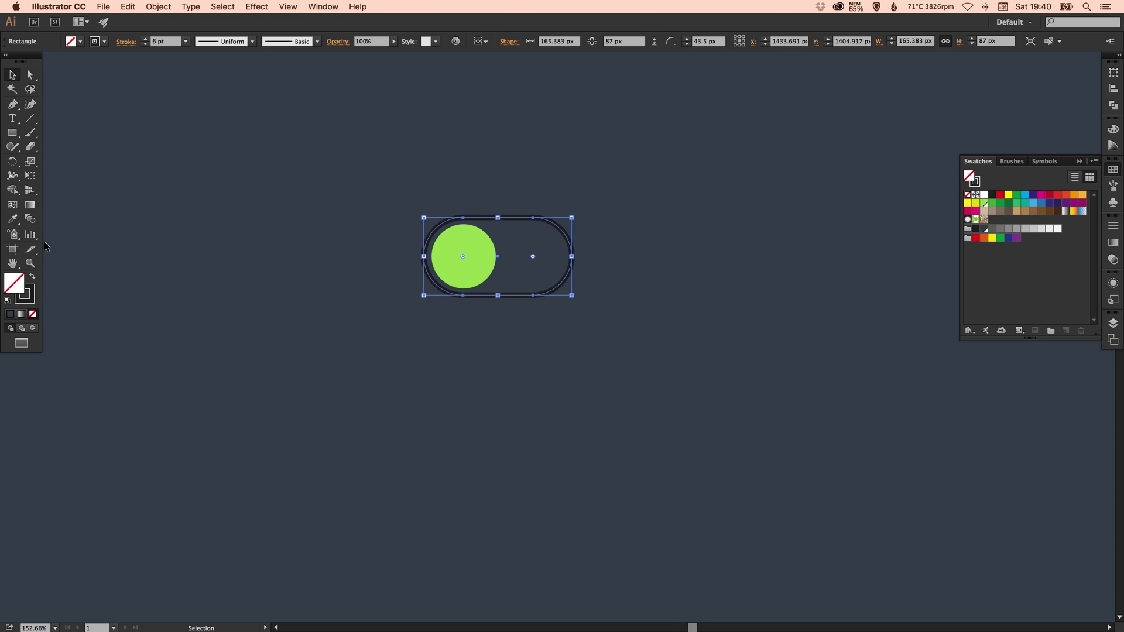
- Set the outline's stroke to a muted blue from the Color Guide, R66 G87 B111
left_click(31, 287)
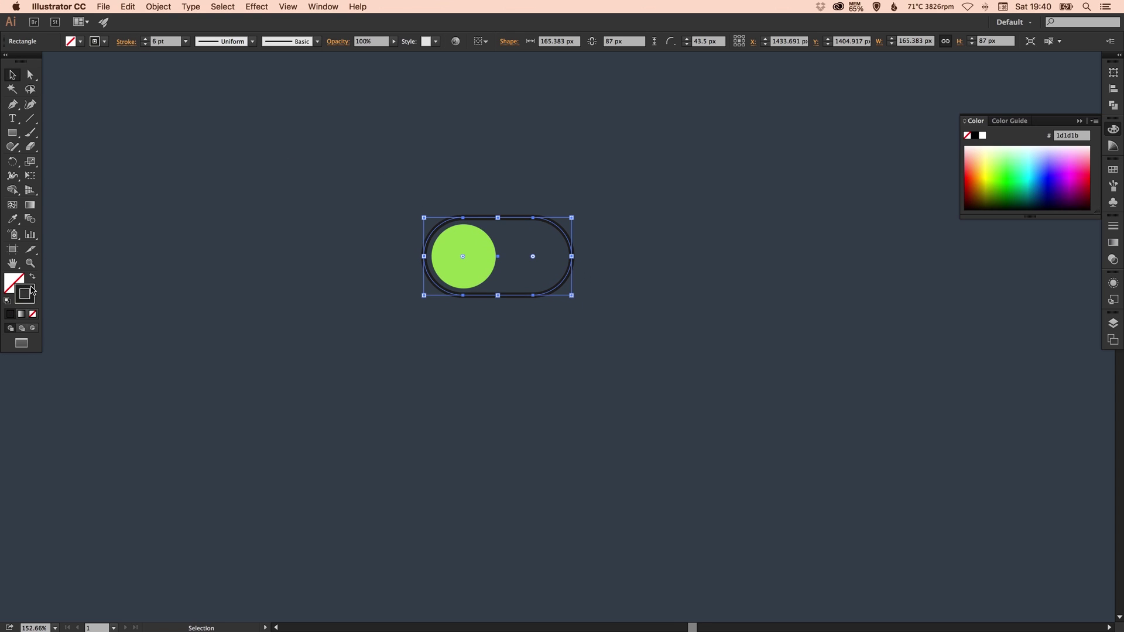
left_click(1112, 170)
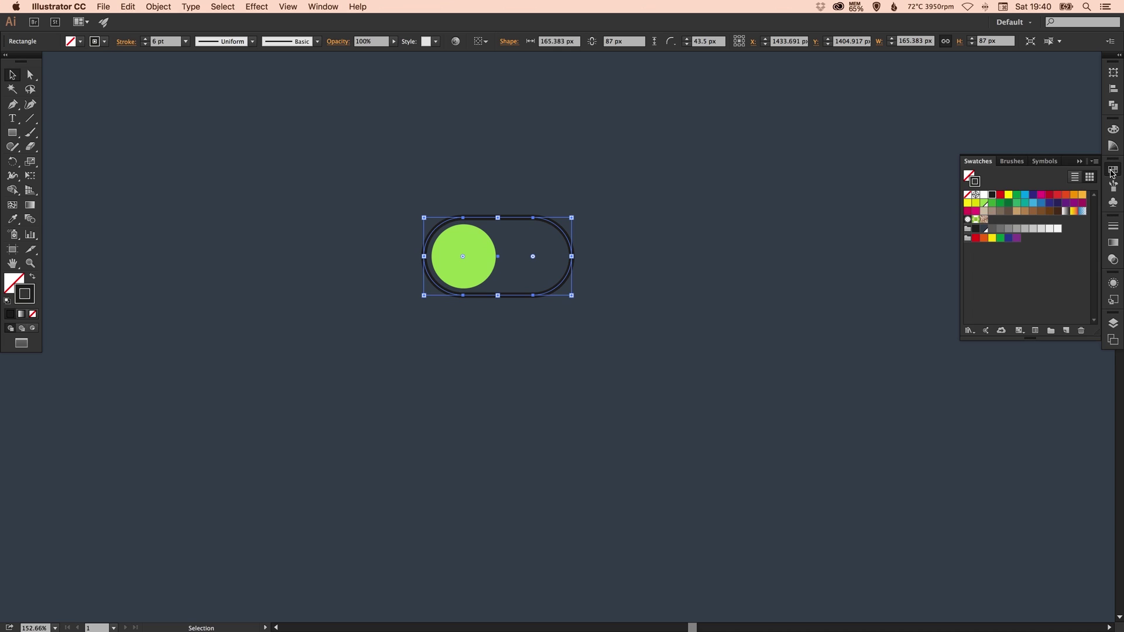
left_click(984, 229)
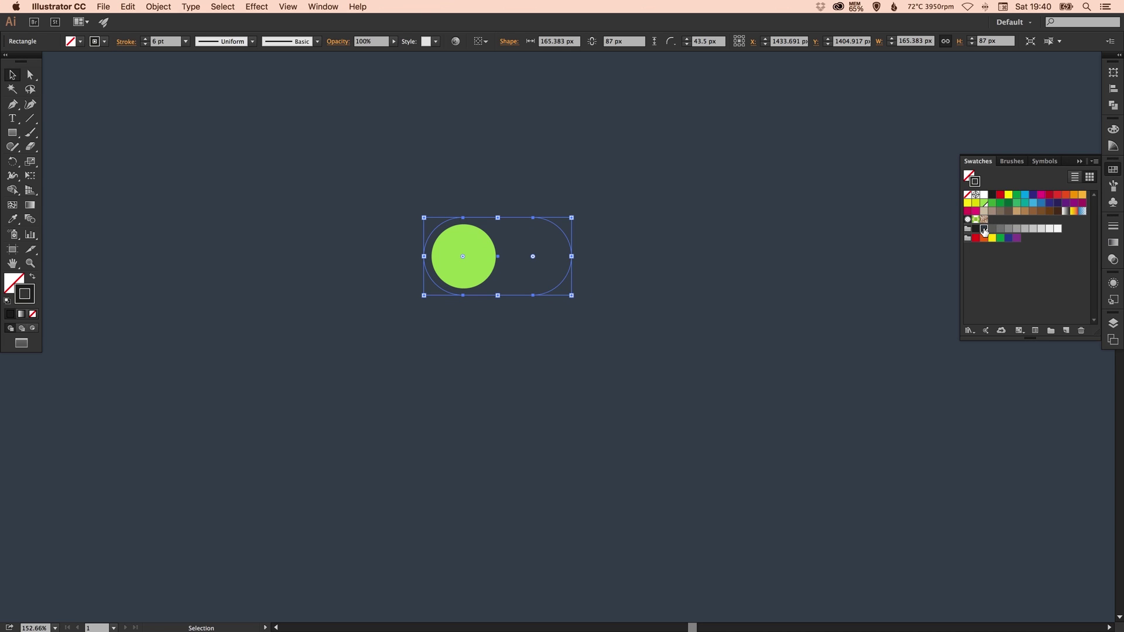
left_click(1113, 147)
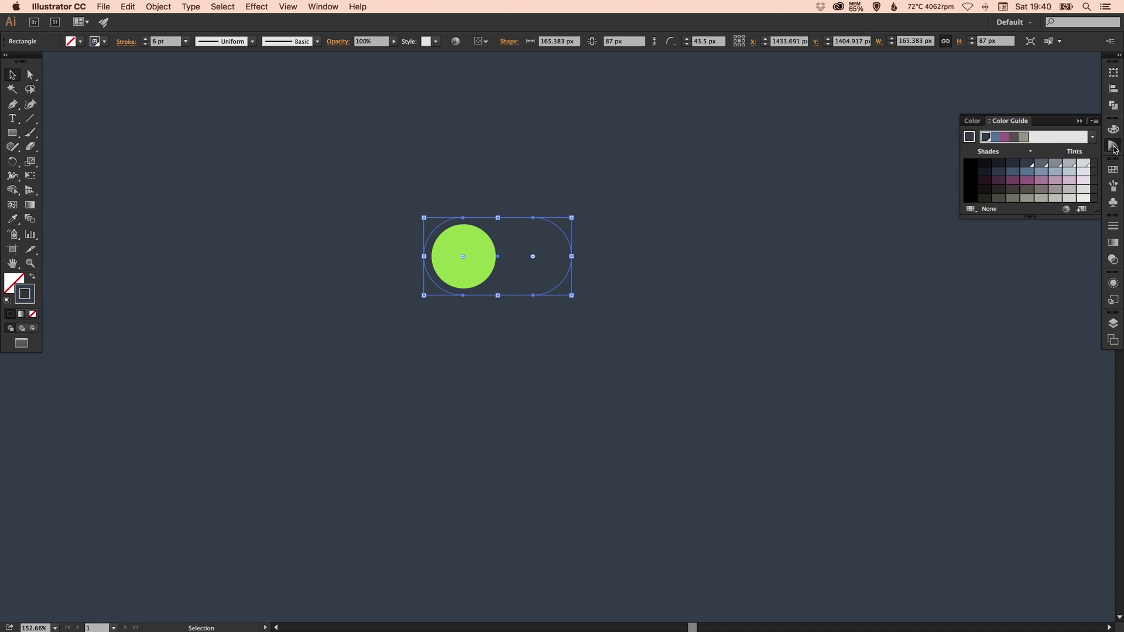
left_click(1041, 165)
left_click(1042, 172)
left_click(1027, 172)
left_click(1017, 173)
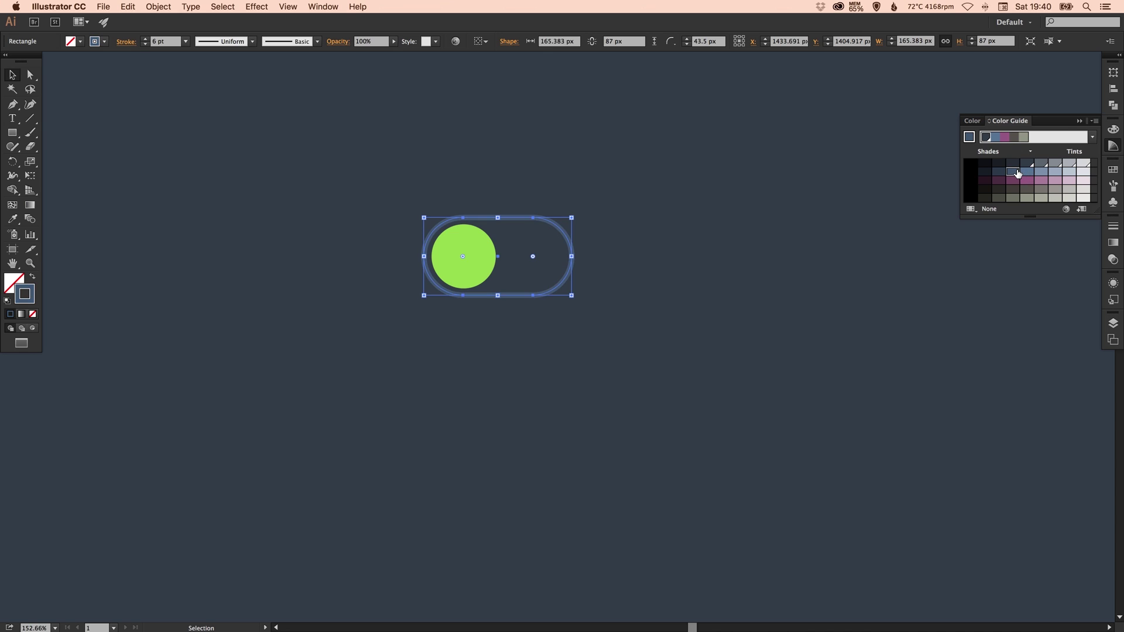
- Save the outline's slate blue as a new global swatch
left_click(1110, 171)
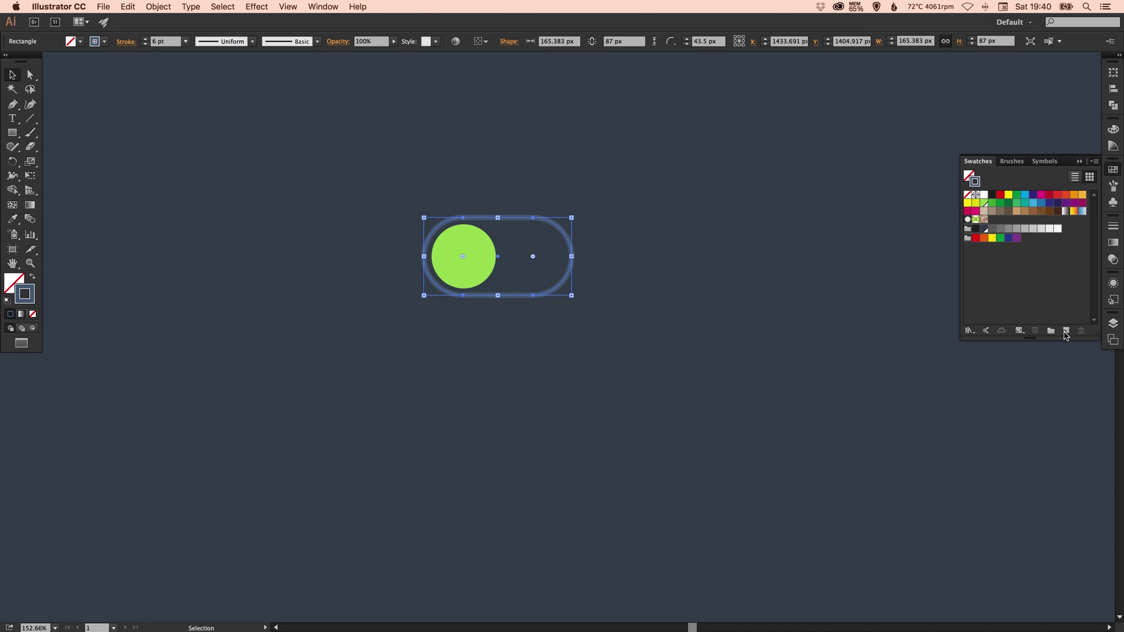
left_click(1065, 331)
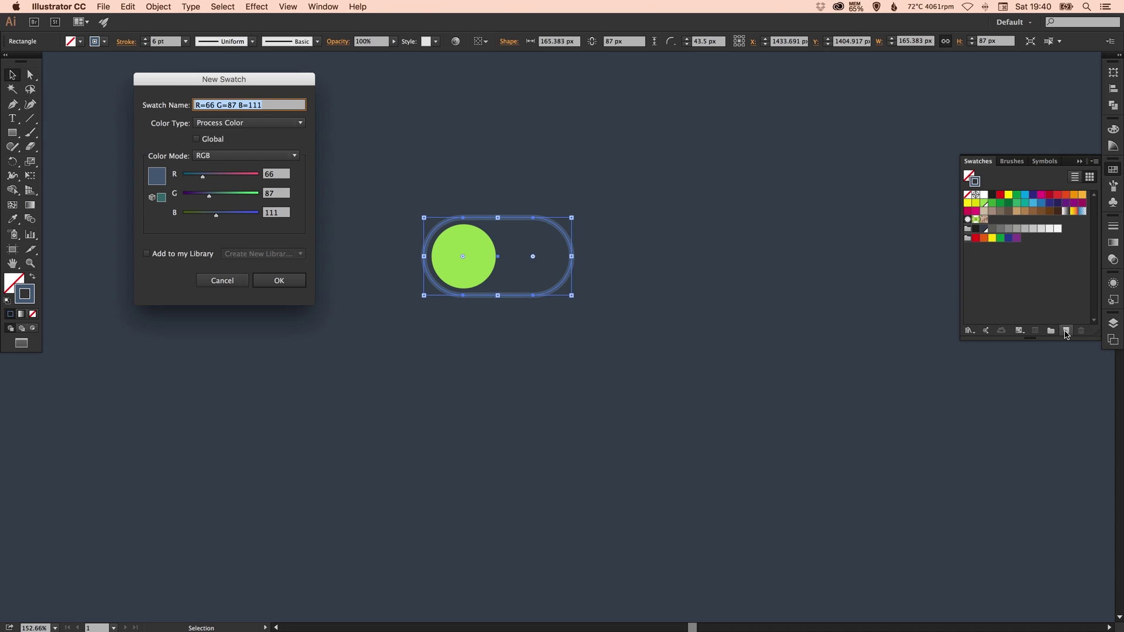
left_click(209, 142)
left_click(278, 280)
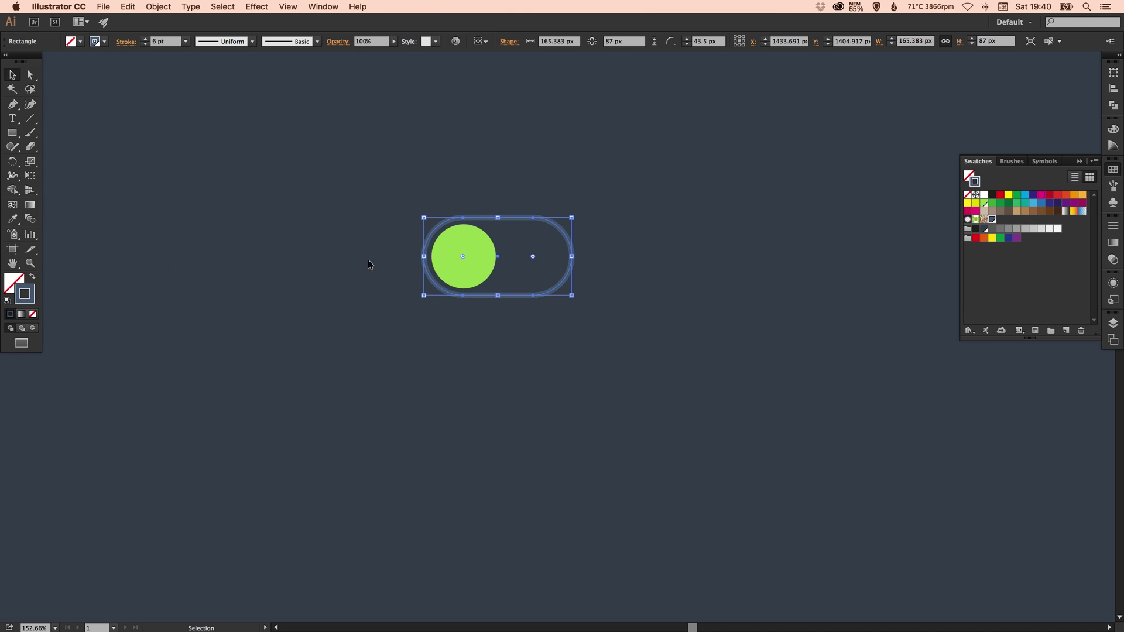
- Select both the pill outline and the green knob
left_click(495, 204)
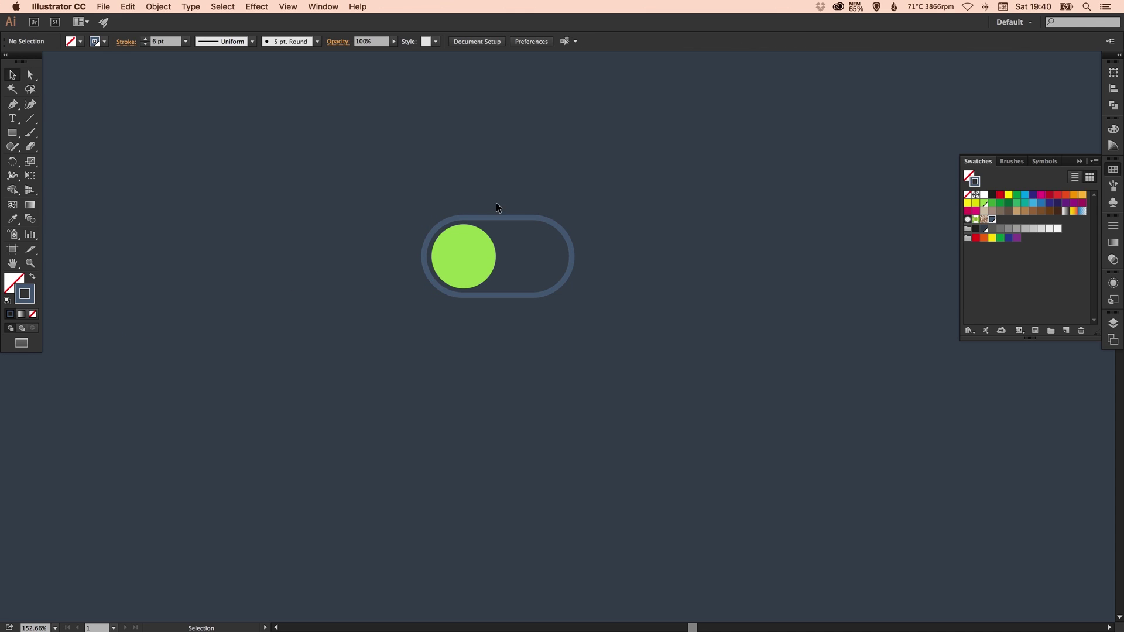
left_click(534, 217)
left_click(475, 240, "shift")
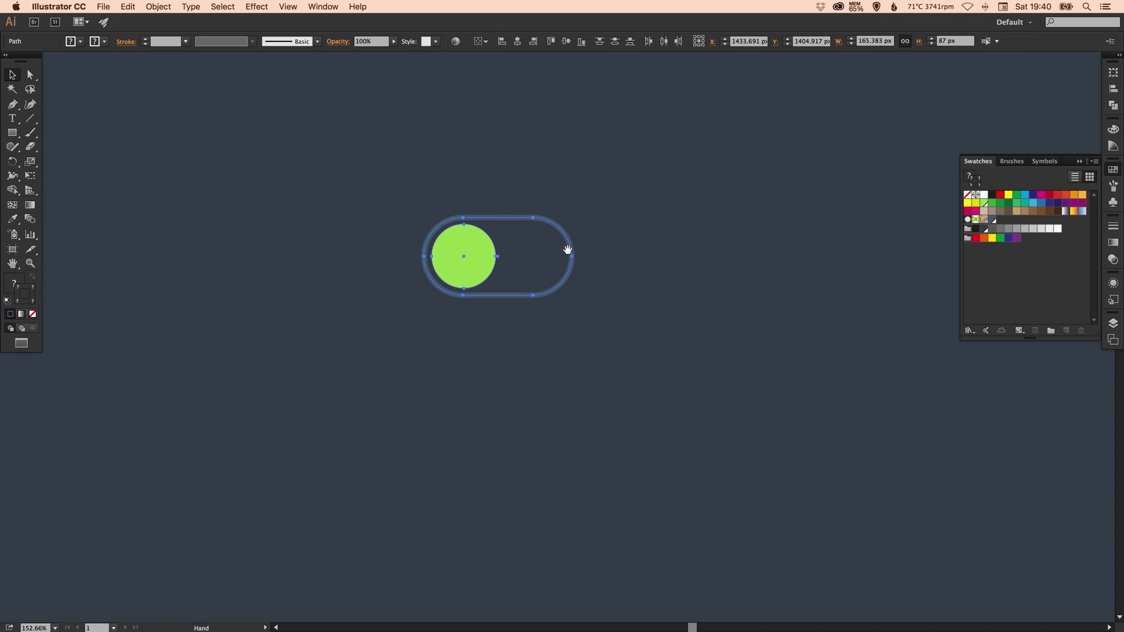
scroll(567, 245, "down", 3)
- Select the whole toggle and recentre it in the view at 200%
left_click(514, 171)
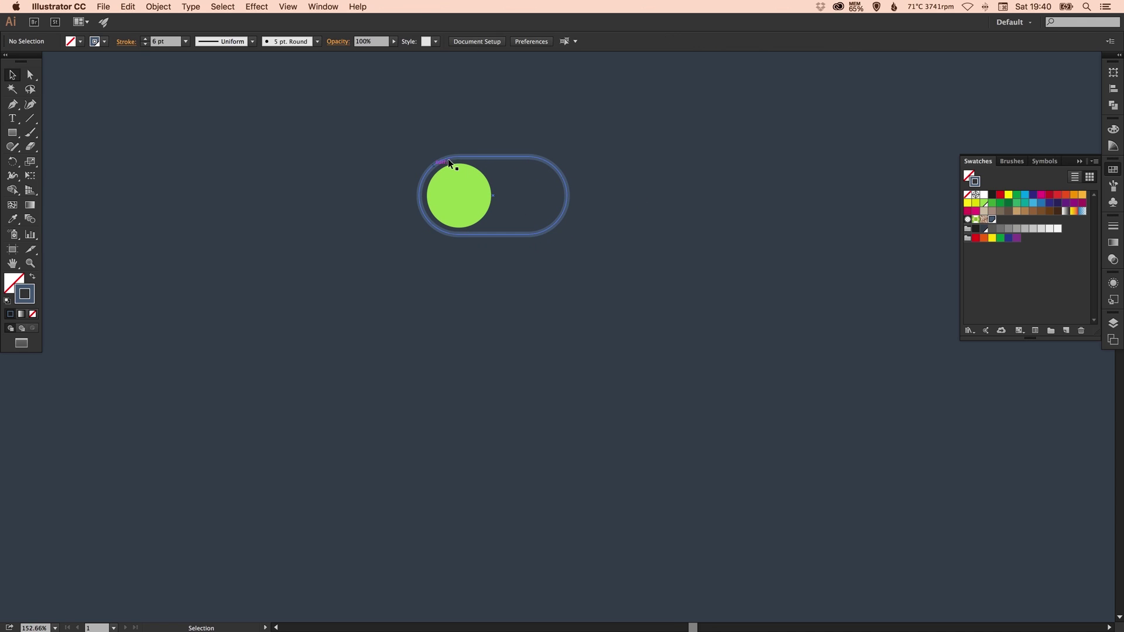
key("super+space")
left_click_drag(384, 146, 608, 295)
key("super+a")
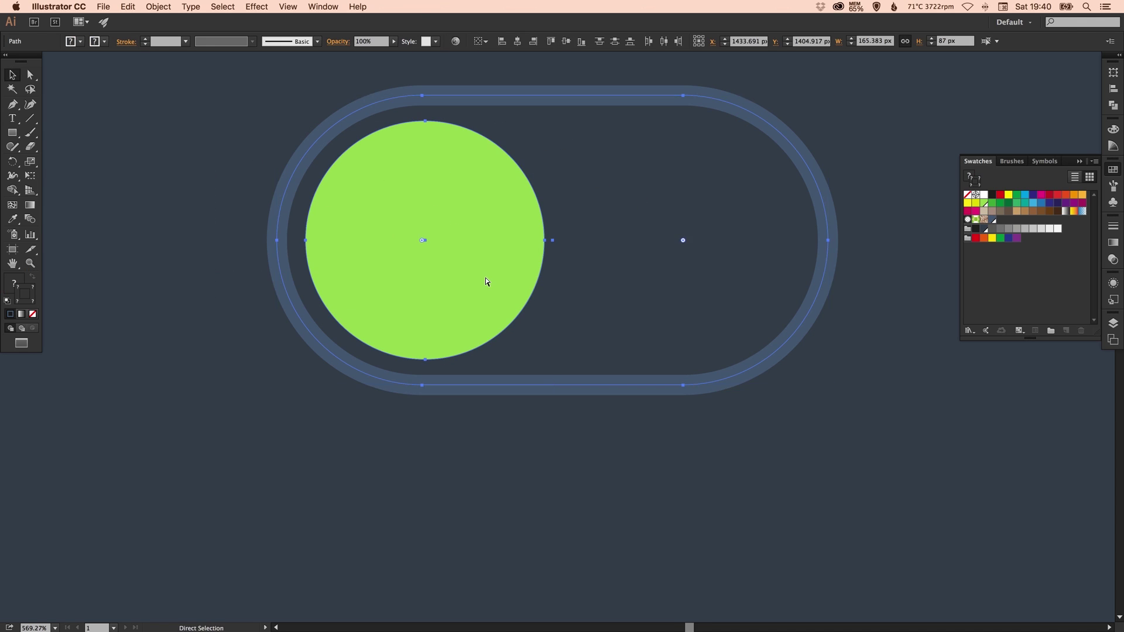
key("super+minus")
key("super+minus")
key("super+minus")
key("space")
left_click_drag(496, 258, 458, 158)
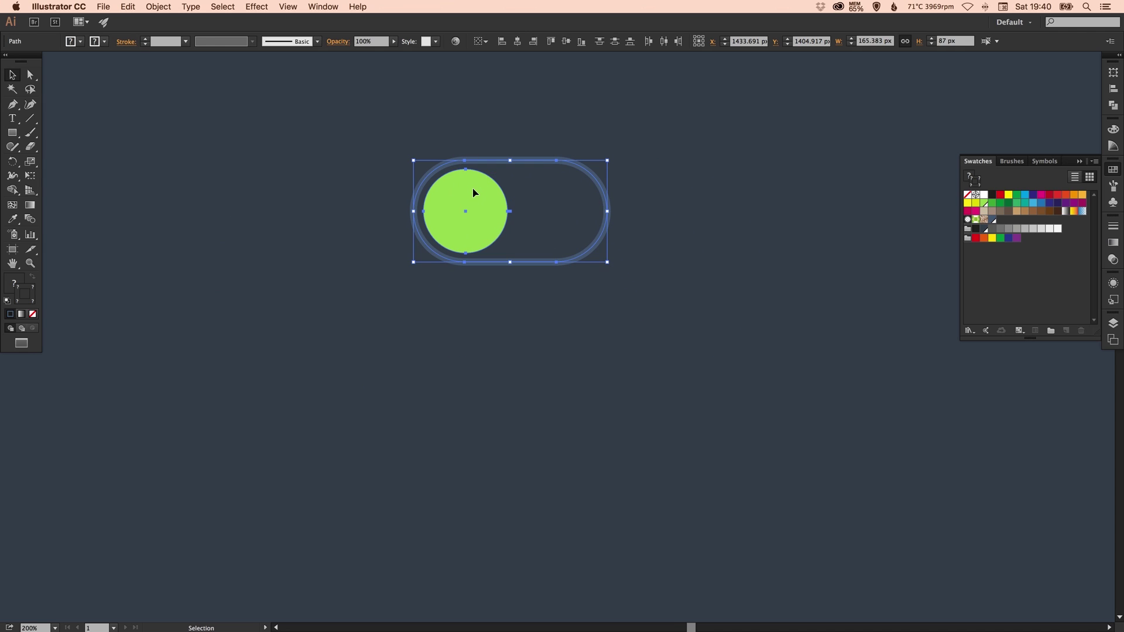
- Duplicate the toggle directly below and swap the copy's pill stroke into a solid slate-blue fill
left_click_drag(475, 191, 468, 326)
left_click(671, 308)
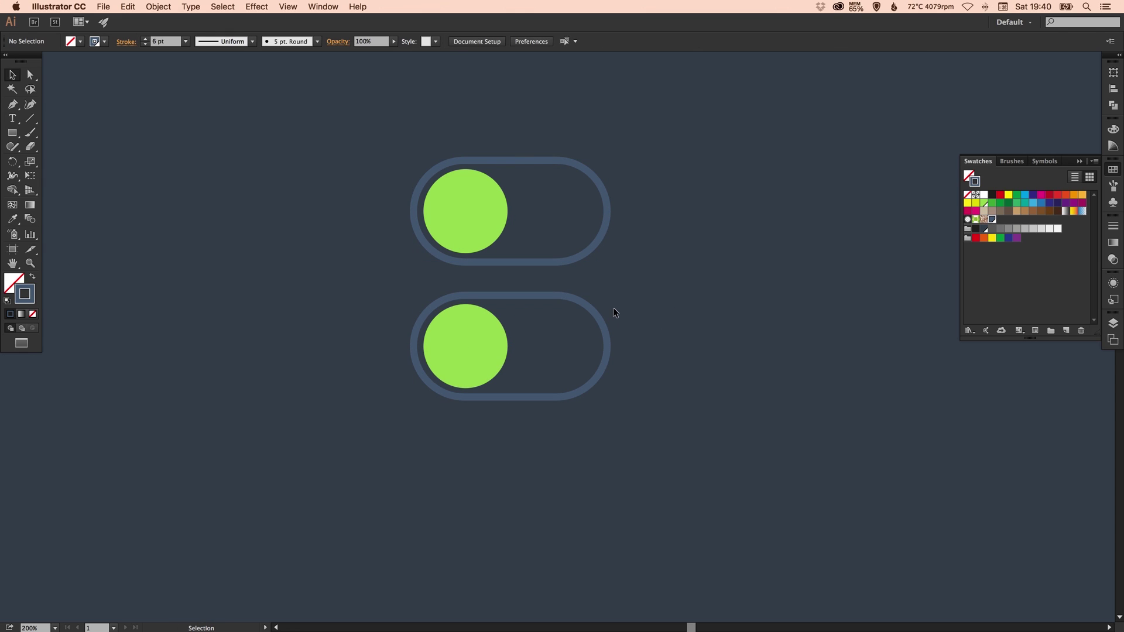
left_click(604, 331)
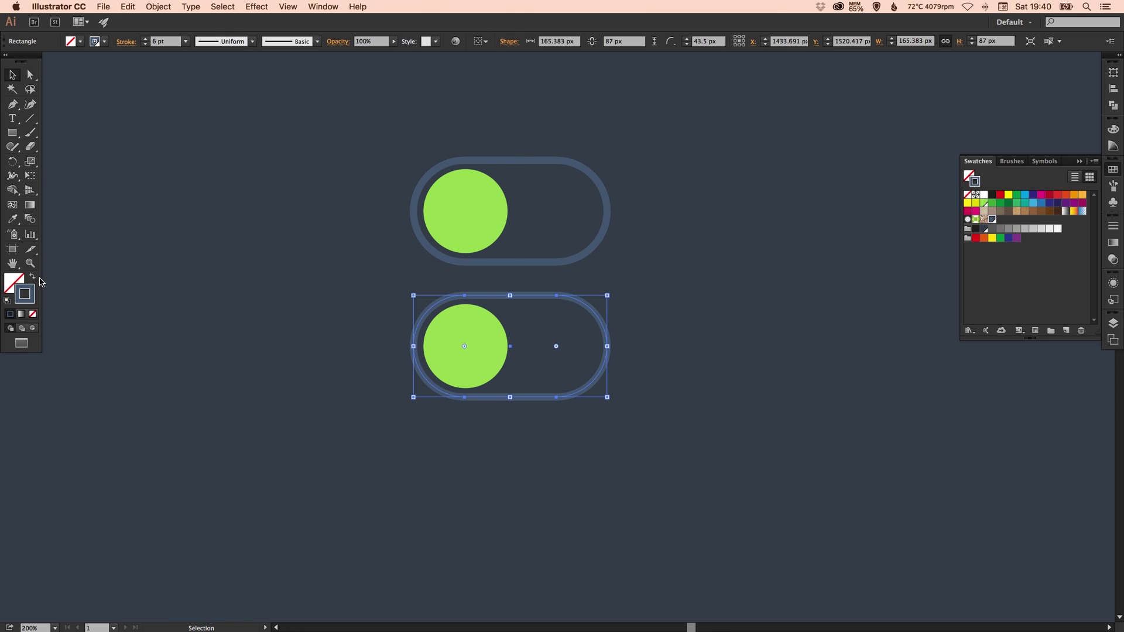
left_click(33, 277)
left_click(160, 244)
- Move the lower toggle further down, then select both toggles
left_click_drag(531, 255, 499, 248)
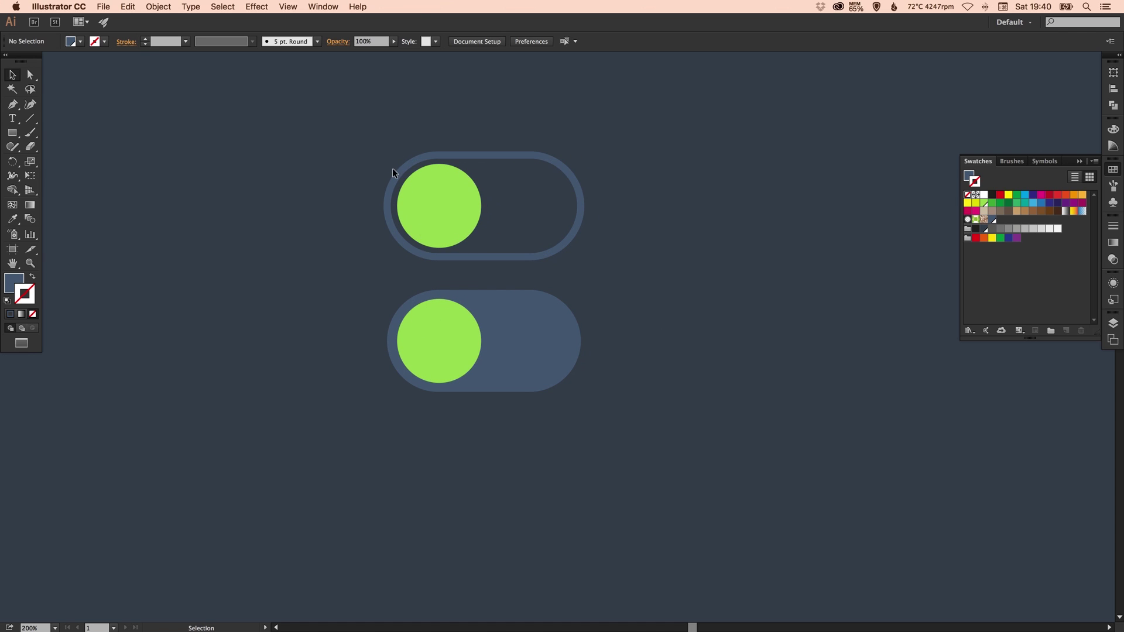
left_click_drag(439, 332, 439, 368)
left_click(650, 313)
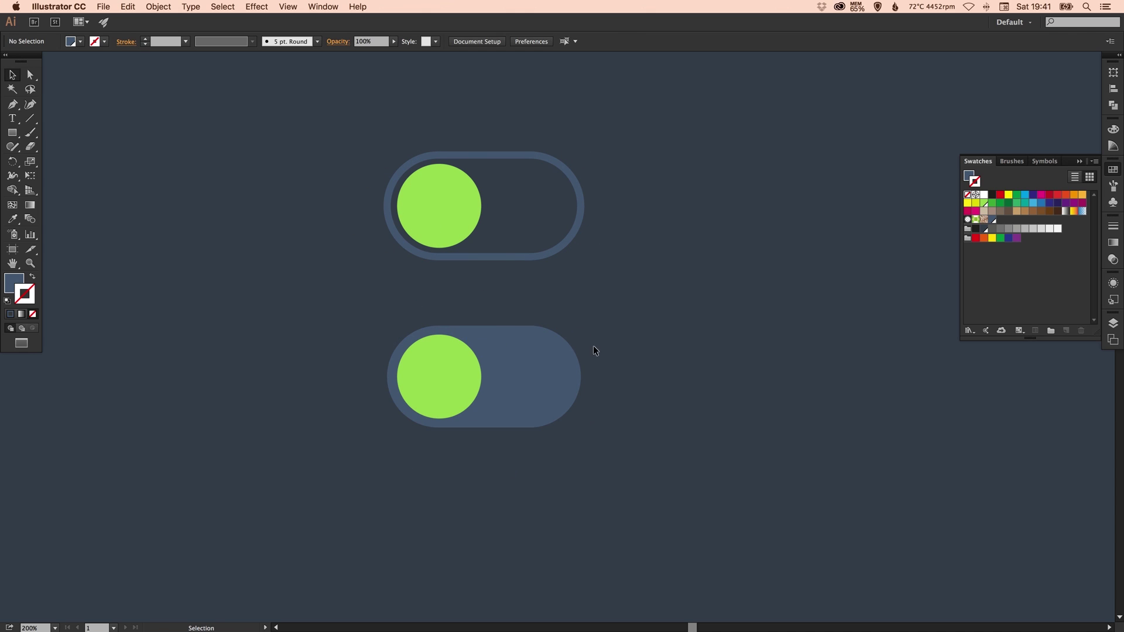
key("space")
left_click_drag(552, 303, 433, 318)
left_click_drag(219, 181, 410, 415)
- Copy both toggles straight across to the right
key("space")
left_click_drag(446, 281, 430, 300)
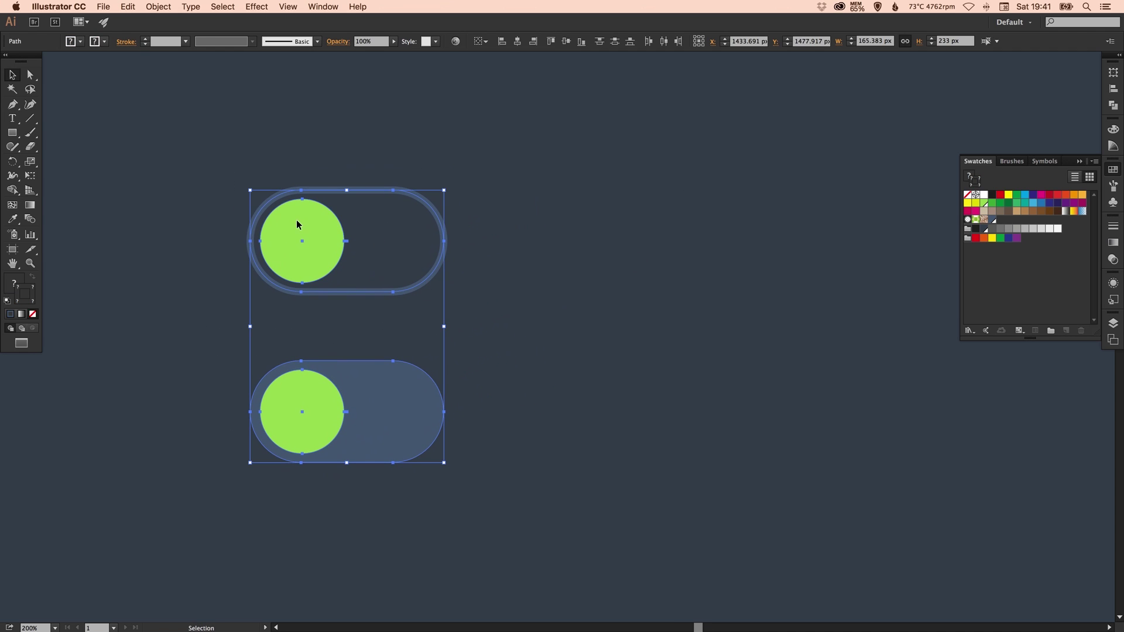
left_click_drag(296, 220, 557, 224)
scroll(586, 188, "left", 3)
left_click(625, 148)
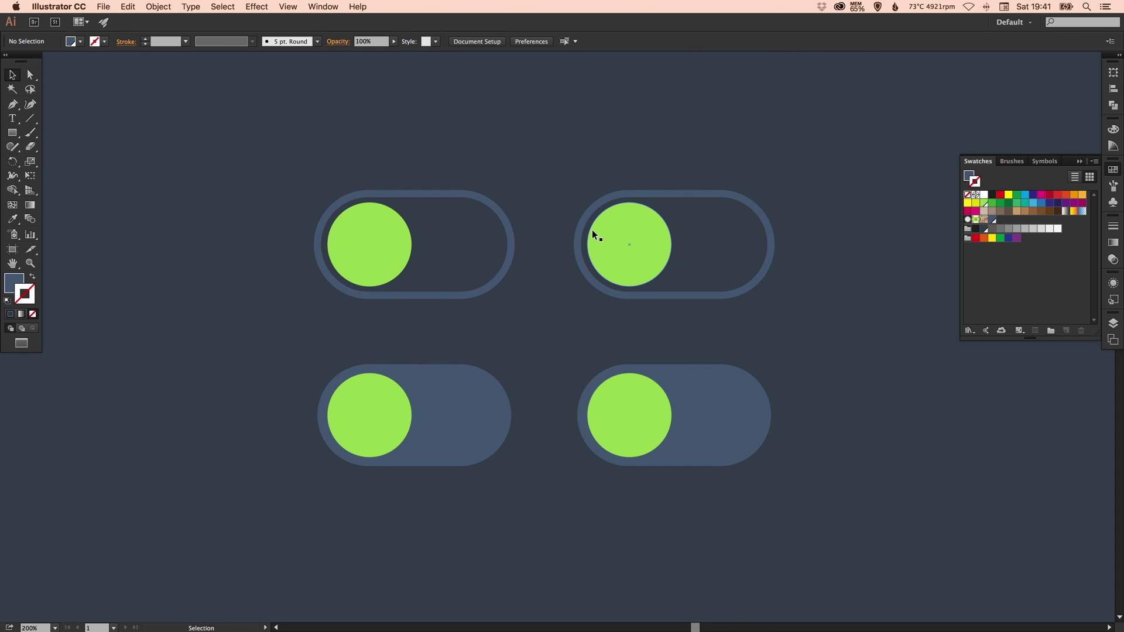
scroll(608, 234, "right", 2)
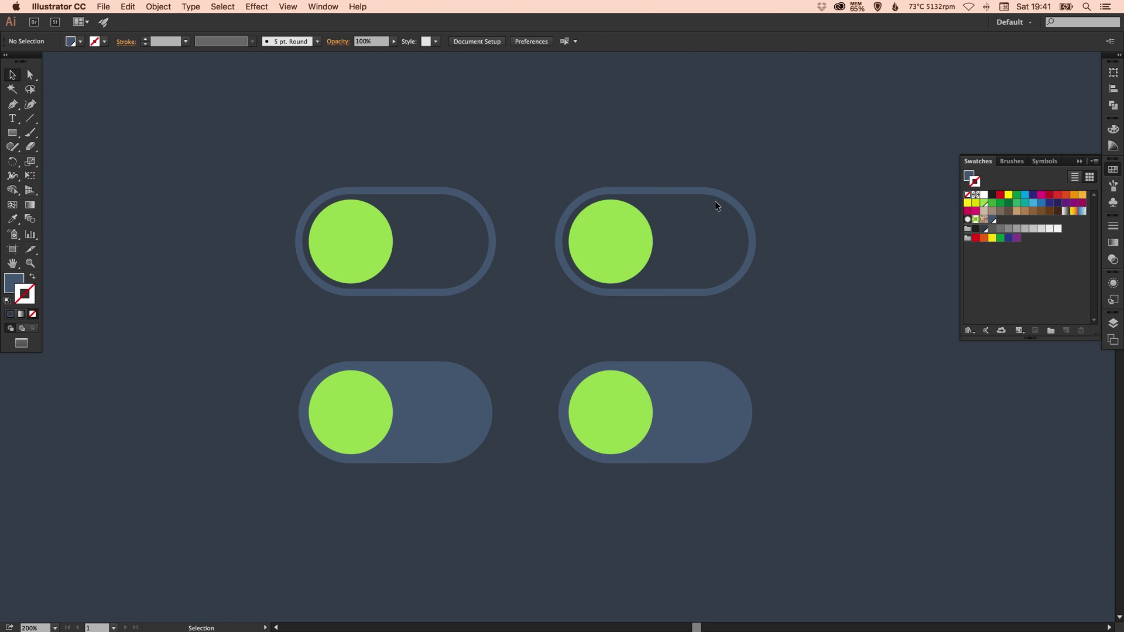
- Reflect the right-column toggles on the vertical axis so their knobs sit at the right
left_click(611, 232)
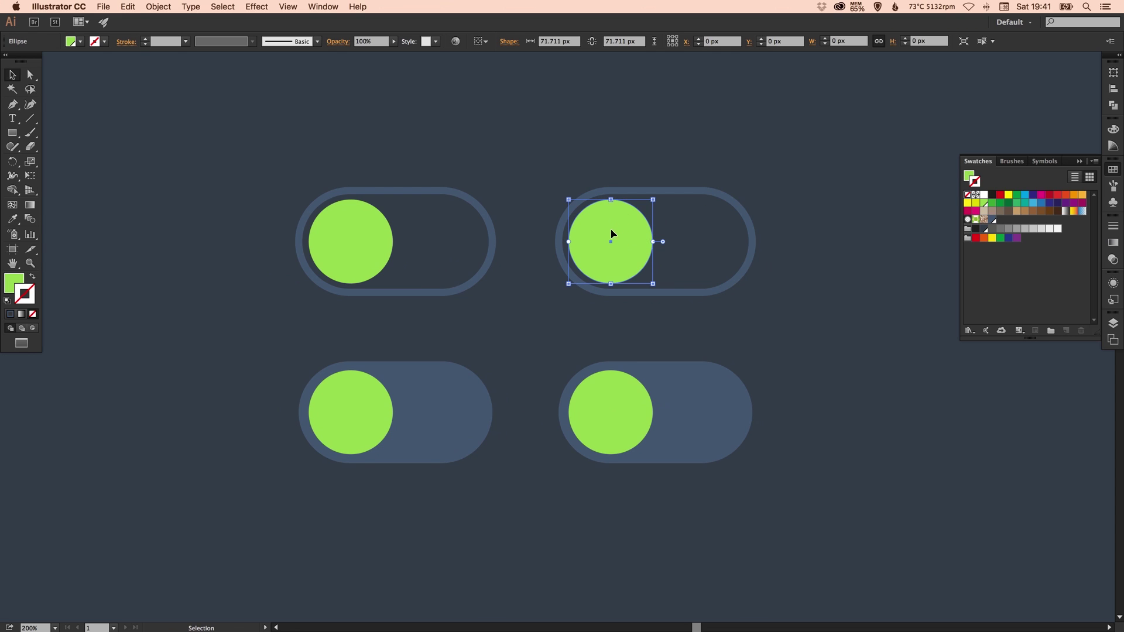
left_click_drag(673, 476, 723, 535)
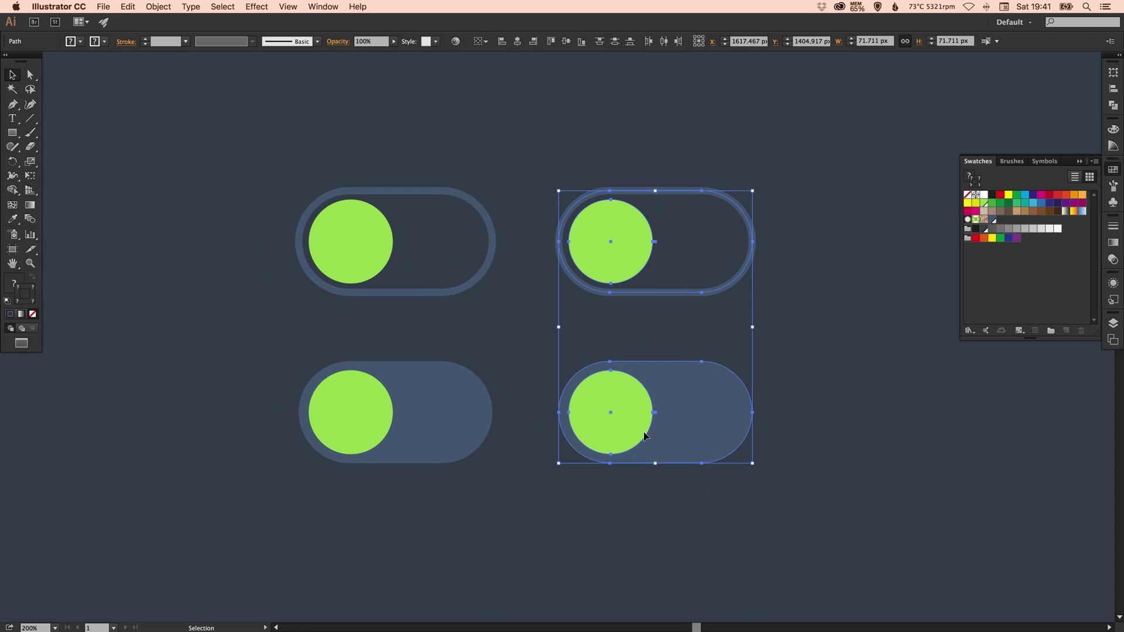
left_click(155, 6)
mouse_move(175, 21)
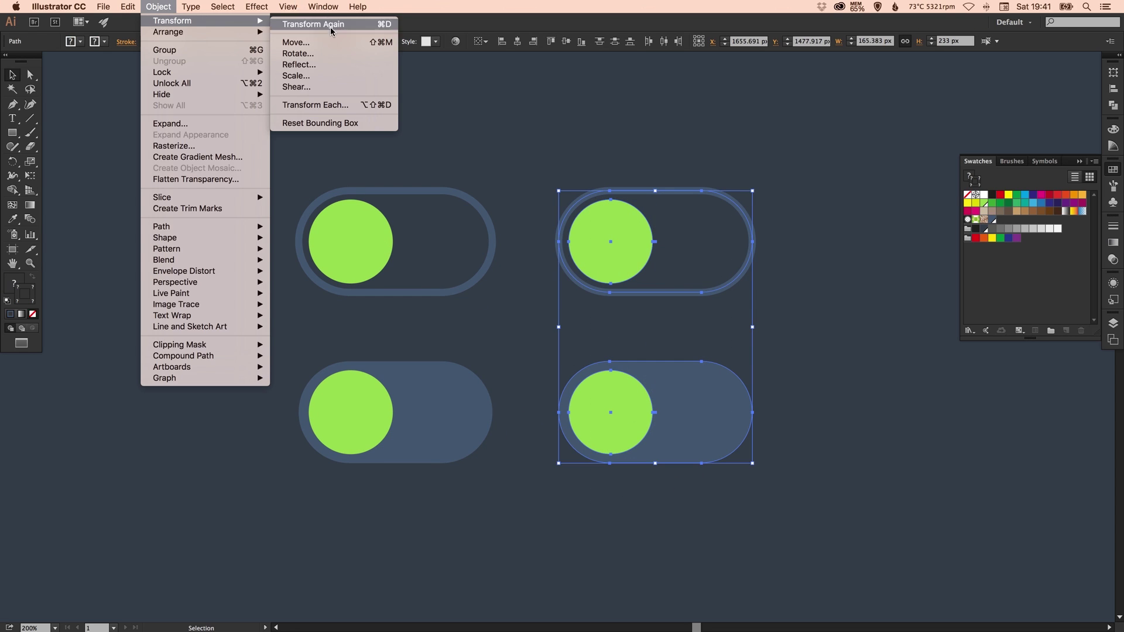
left_click(310, 65)
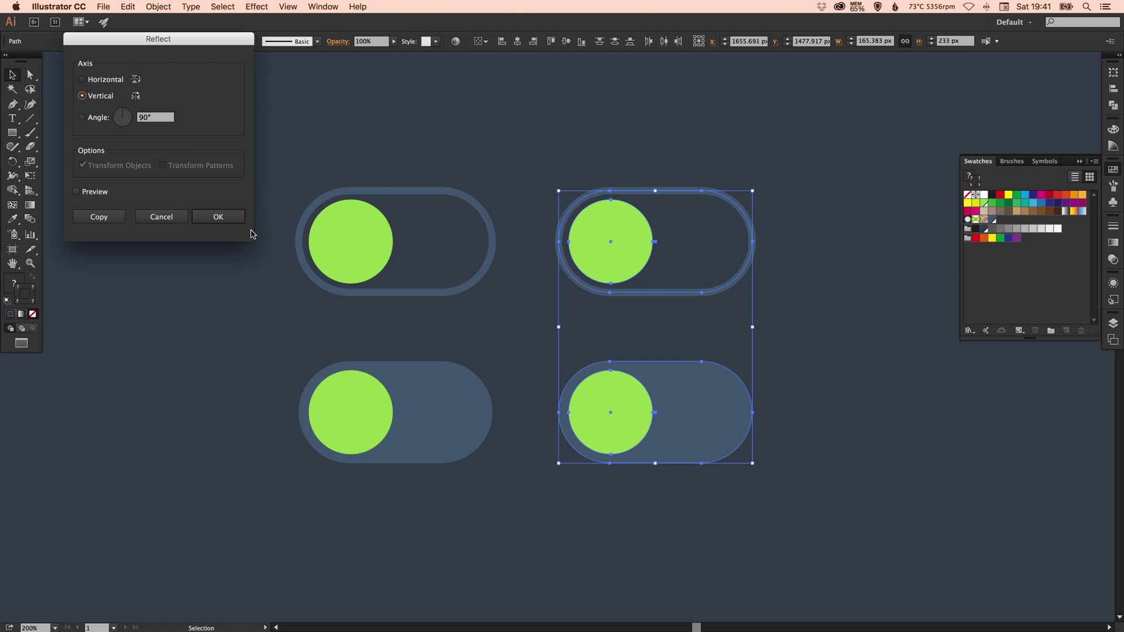
left_click(217, 216)
left_click(694, 150)
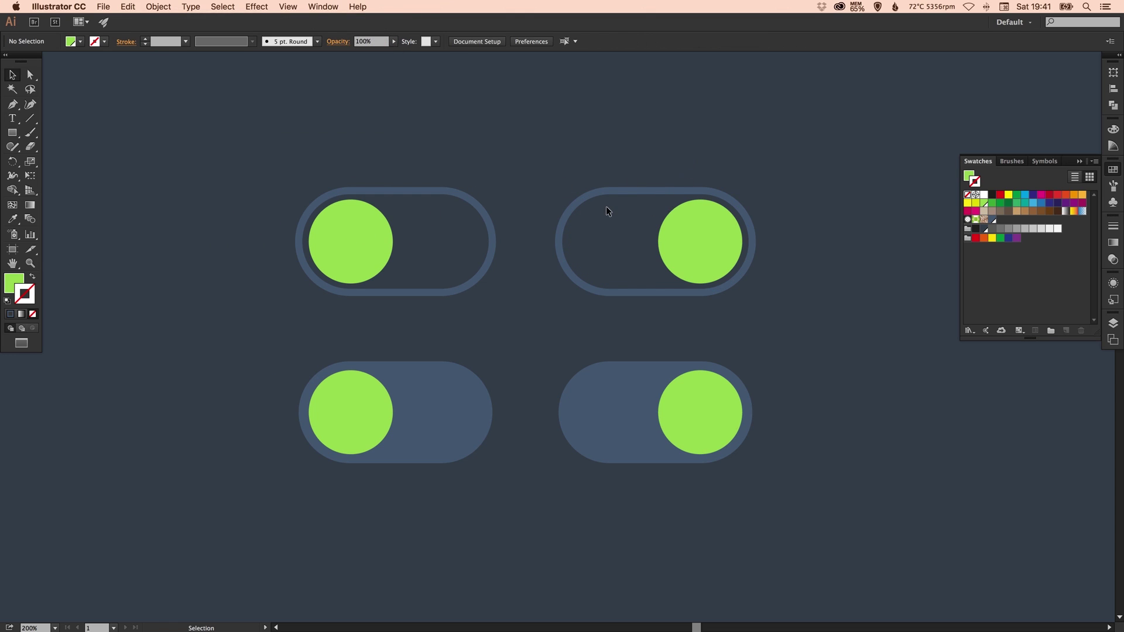
- Recolour the top-right outline toggle's knob from green to slate blue-grey
left_click(693, 222)
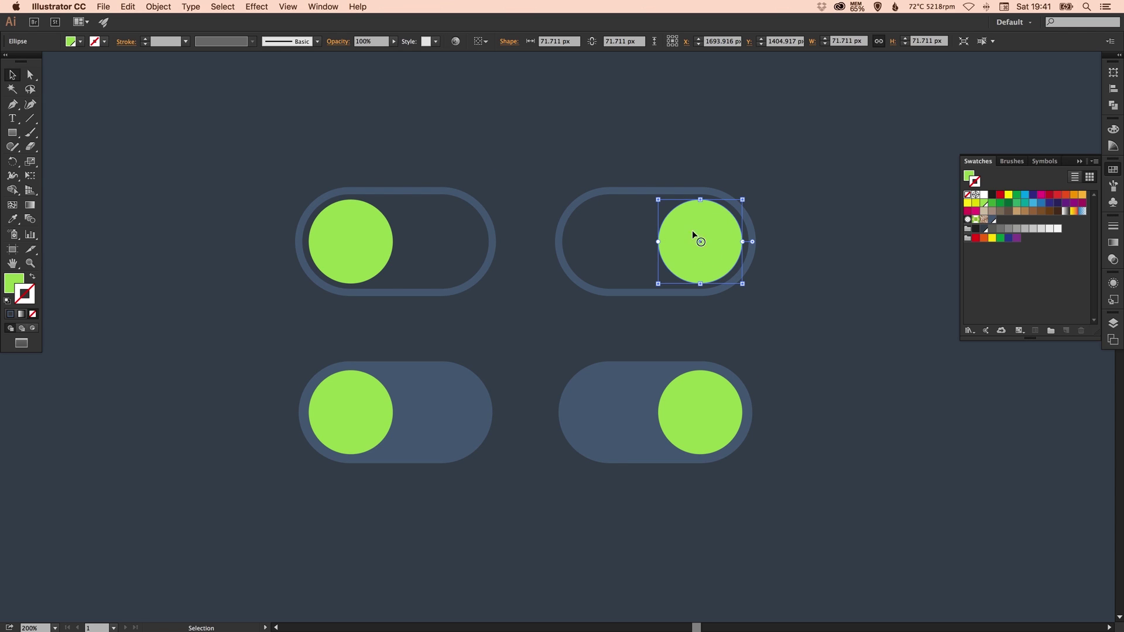
left_click(14, 287)
left_click(1113, 169)
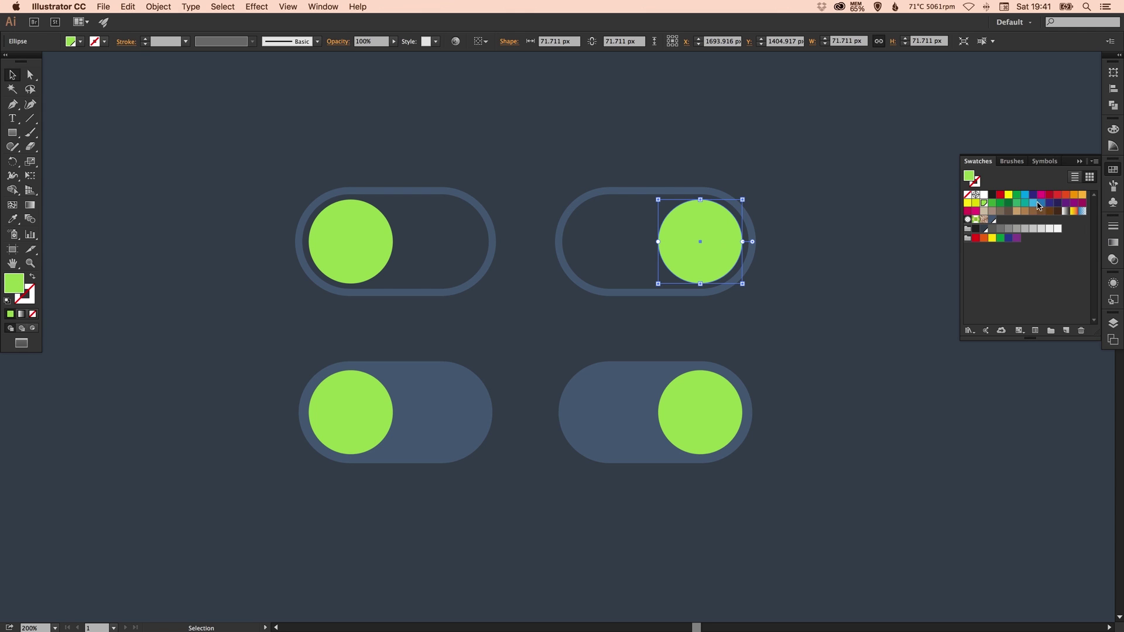
left_click(992, 219)
left_click(833, 258)
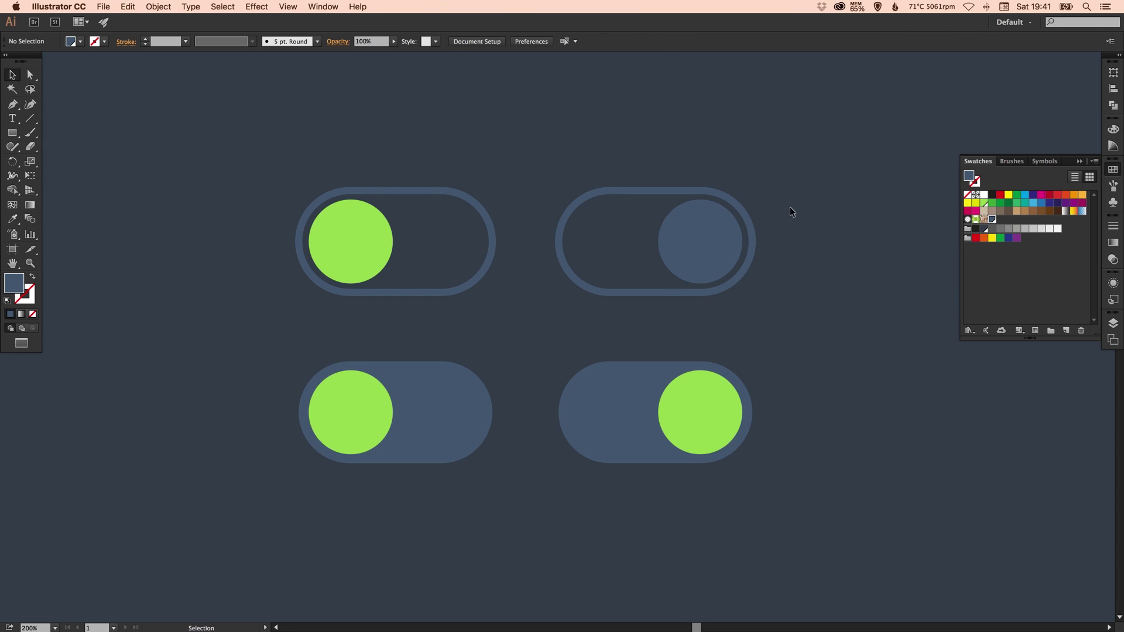
- Recolour the bottom-right solid toggle's knob from green to dark navy
key("space")
left_click_drag(657, 356, 684, 278)
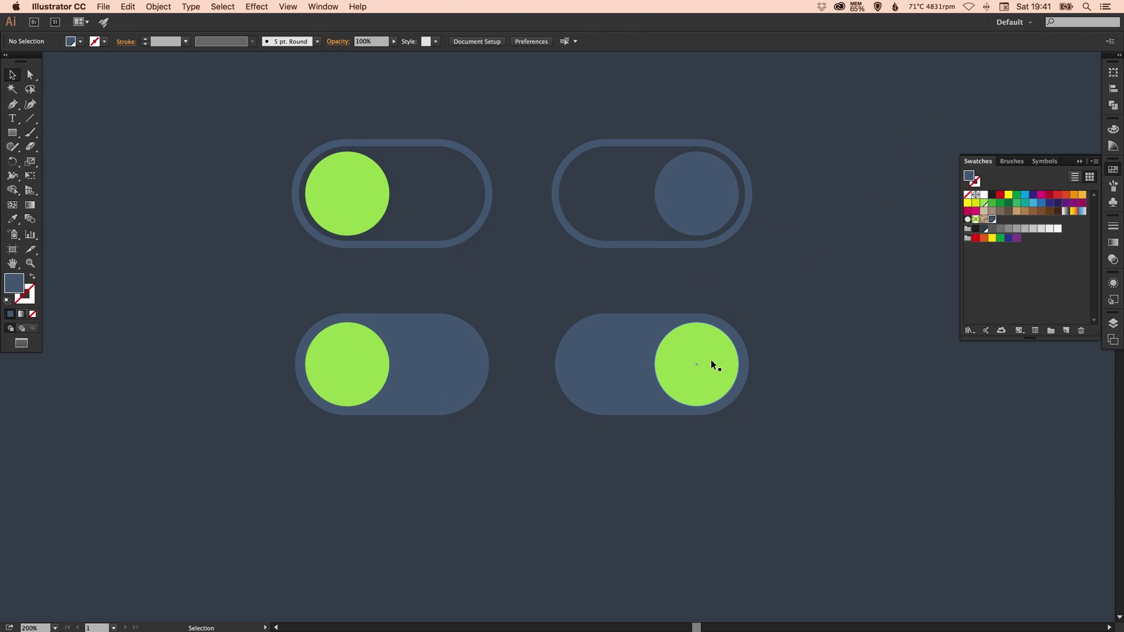
left_click(697, 351)
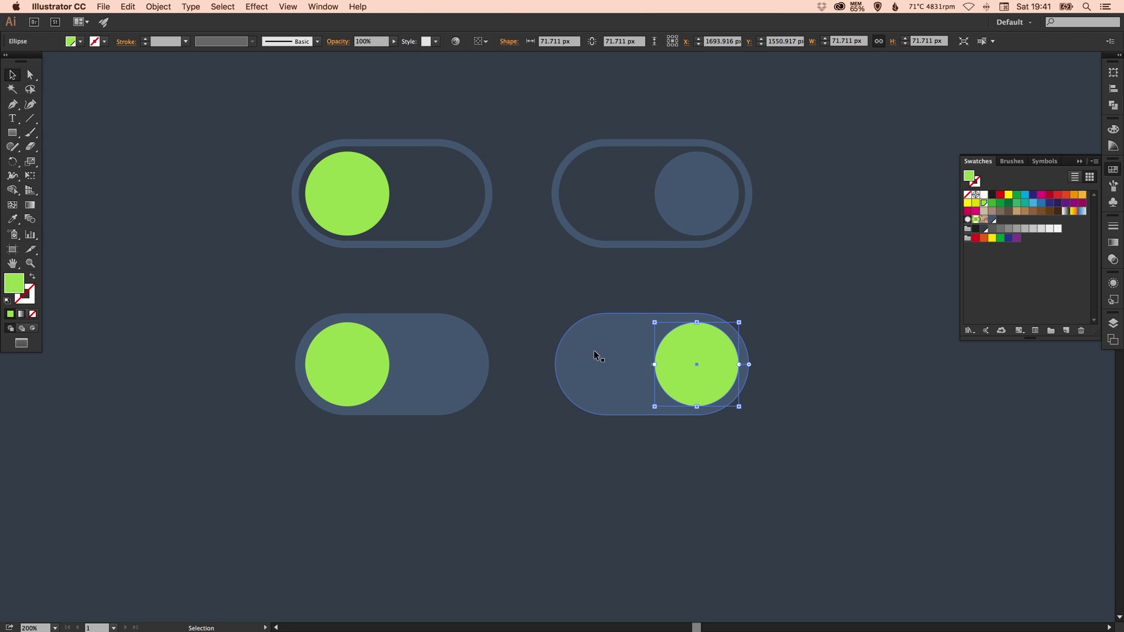
left_click(992, 220)
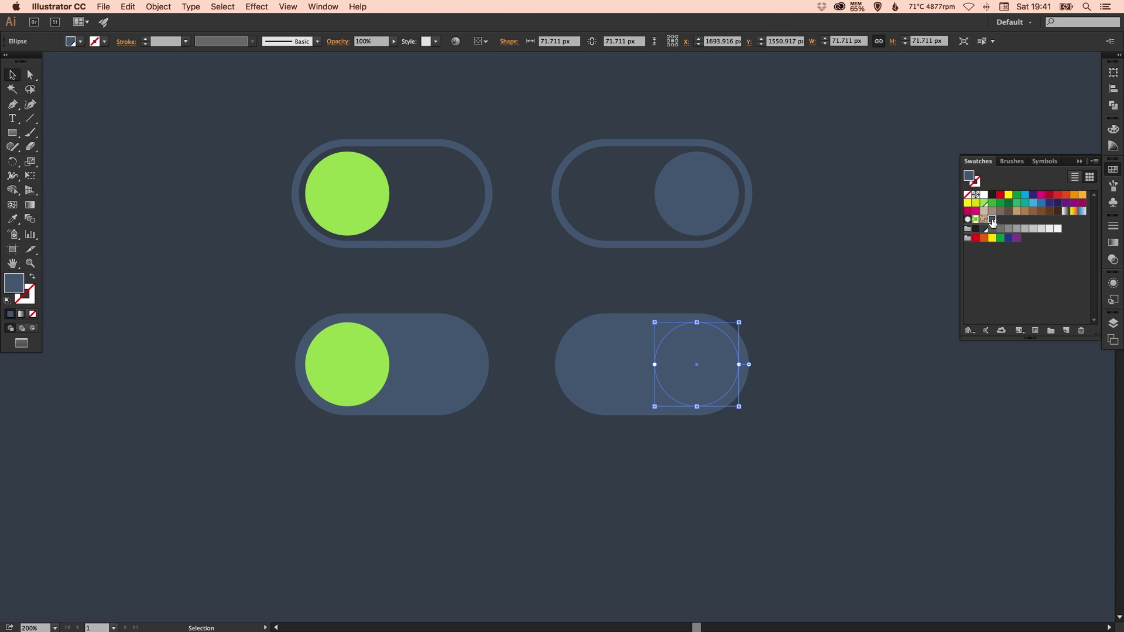
left_click(983, 229)
left_click(841, 261)
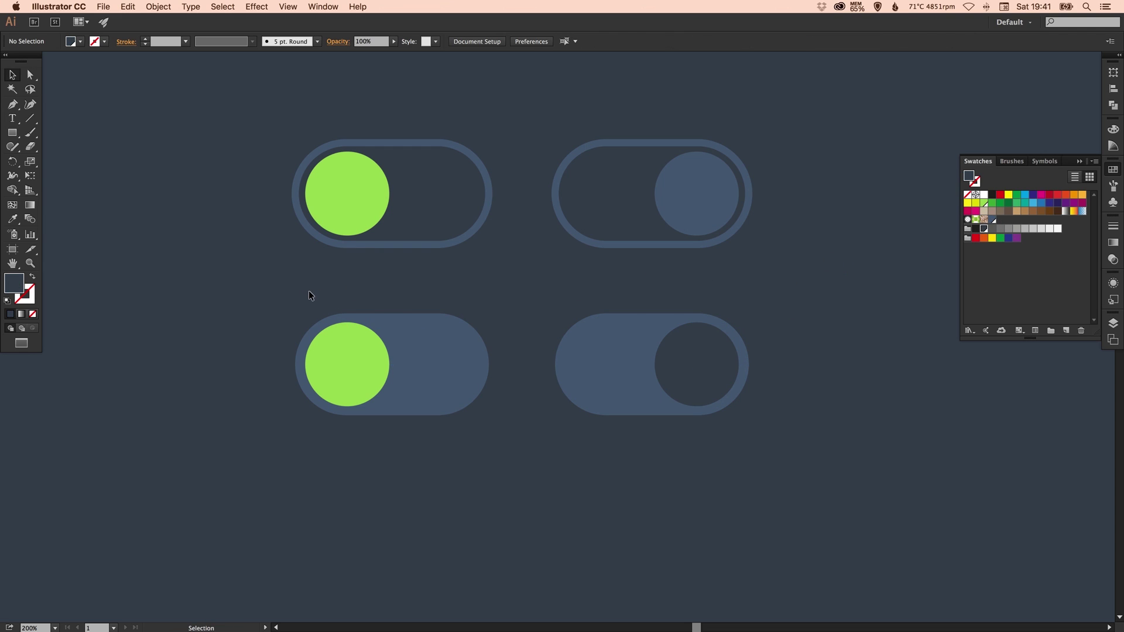
- Move the solid on toggle out to the right and the off outline toggle below the first toggle
left_click_drag(672, 385, 732, 405)
left_click(267, 283)
left_click_drag(426, 299, 396, 322)
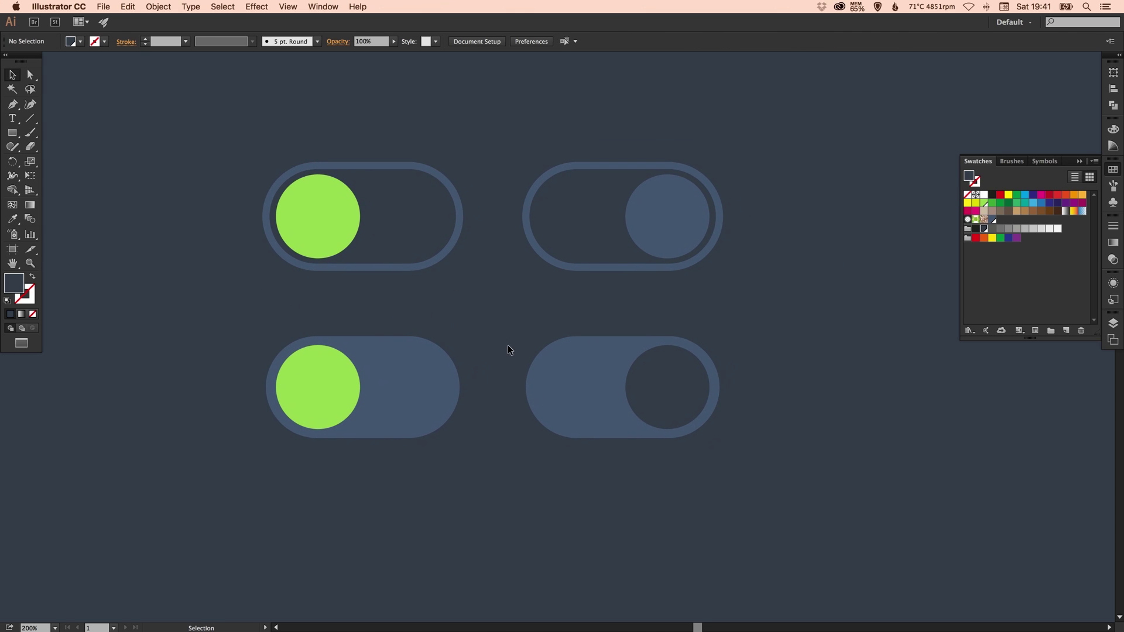
left_click_drag(315, 382, 807, 275)
left_click_drag(674, 209, 411, 393)
- Place the solid on toggle beside the outline on toggle and top-align the upper pair
left_click(818, 285)
left_click_drag(819, 284, 598, 227)
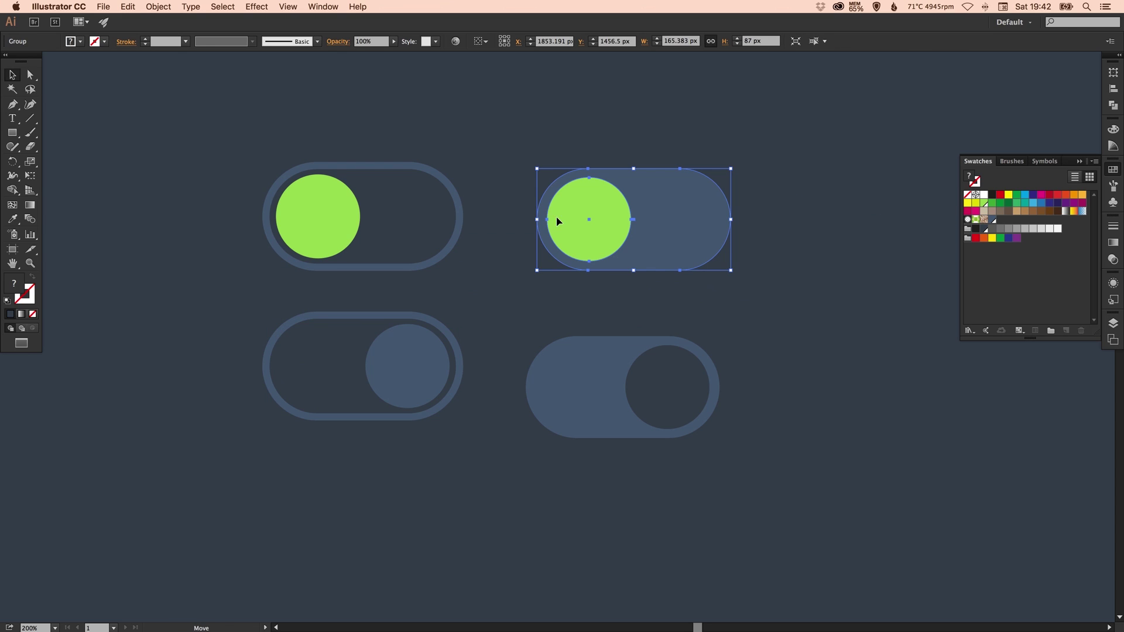
left_click(441, 178, "shift")
left_click(551, 41)
left_click(591, 130)
- Top-align the two lower off toggles and right-align the right-column toggles
left_click_drag(562, 303, 688, 417)
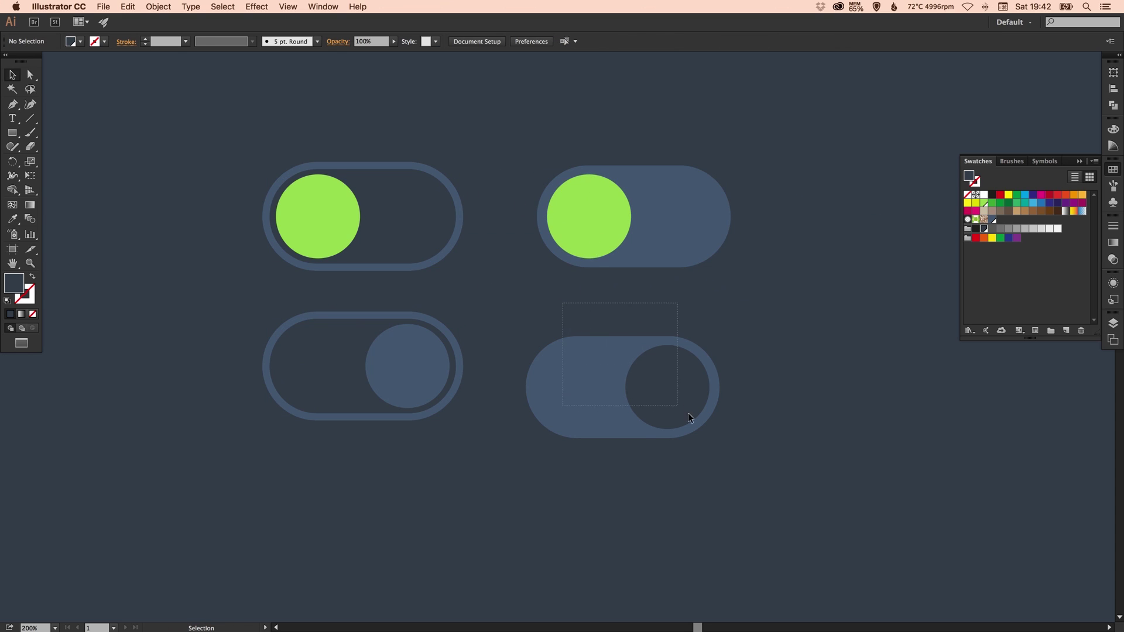
left_click(395, 314, "shift")
left_click(551, 41)
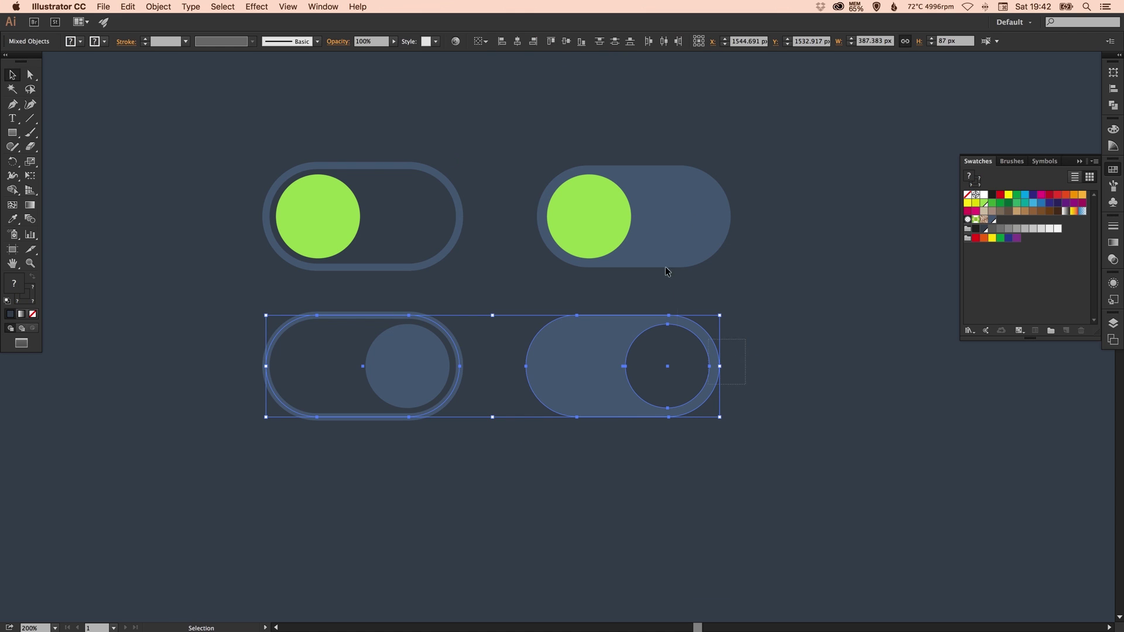
left_click(654, 251)
left_click(591, 386, "shift")
left_click(533, 41)
left_click(539, 59)
- Shift the right-column toggles further right and close the Swatches panel
scroll(516, 127, "down", 2)
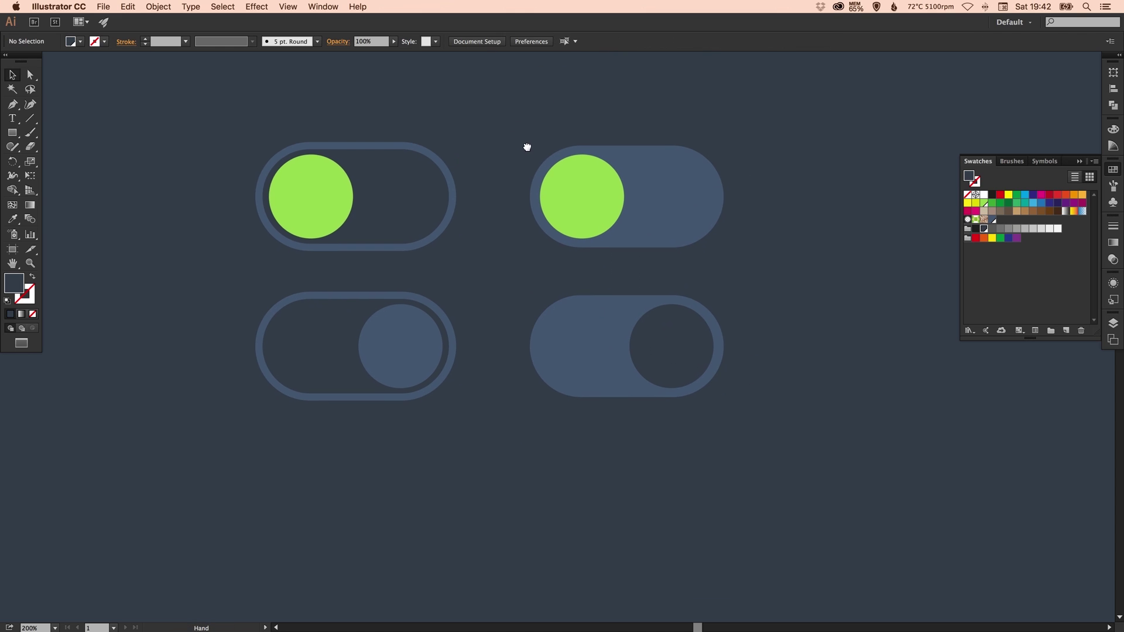
left_click_drag(254, 178, 274, 216)
key("super+z")
left_click_drag(610, 189, 658, 186)
left_click(1112, 170)
scroll(442, 134, "up", 3)
scroll(442, 133, "left", 1)
left_click(442, 134)
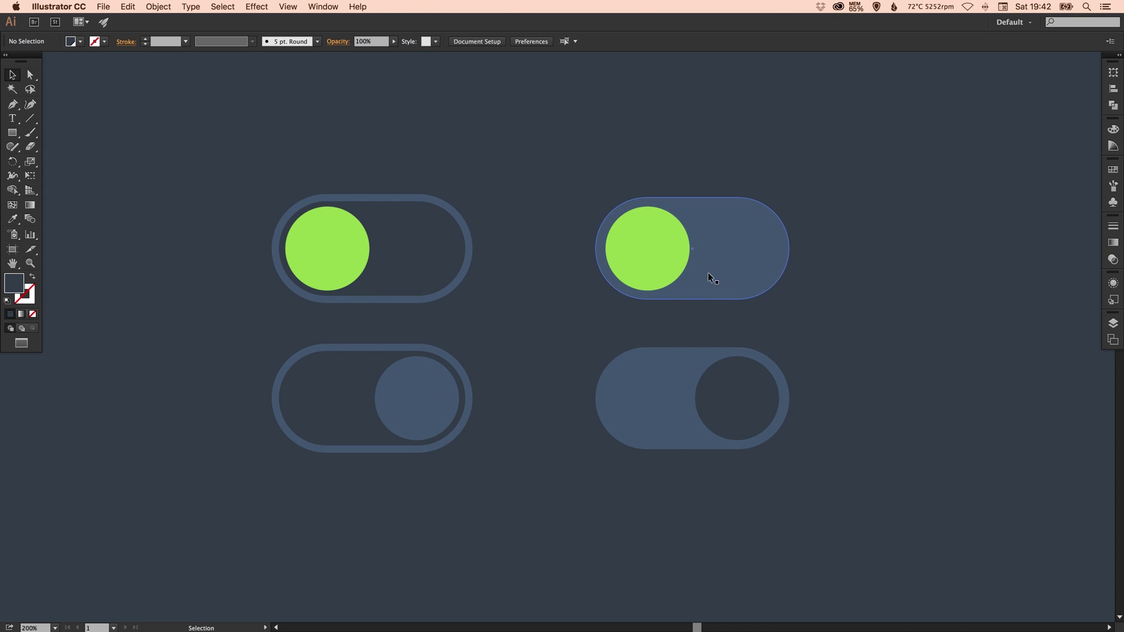
scroll(868, 308, "up", 1)
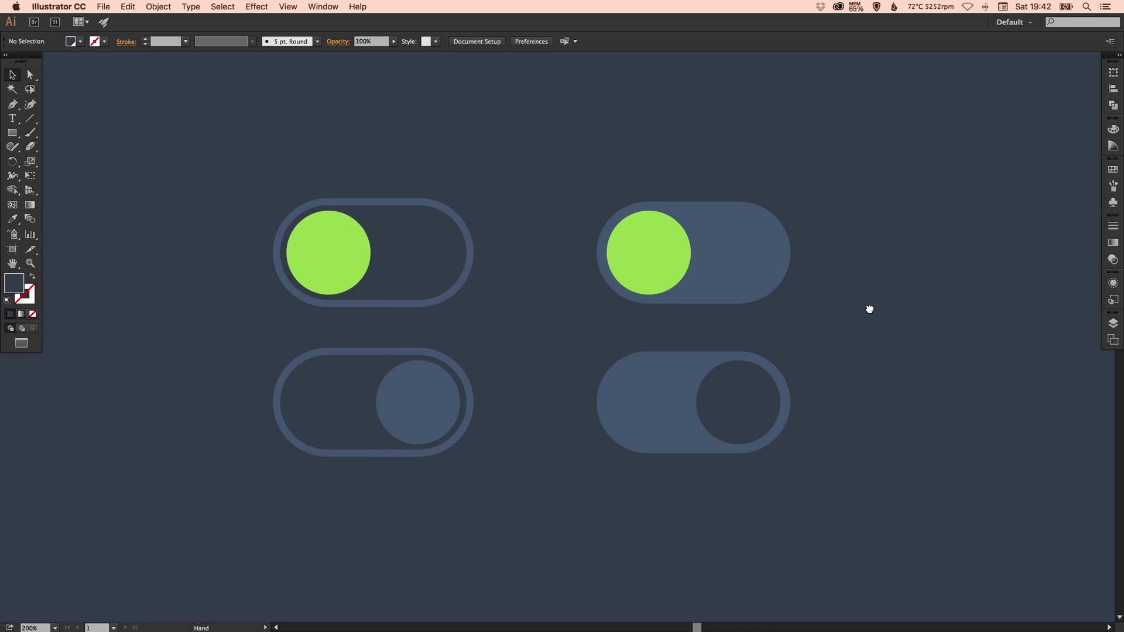